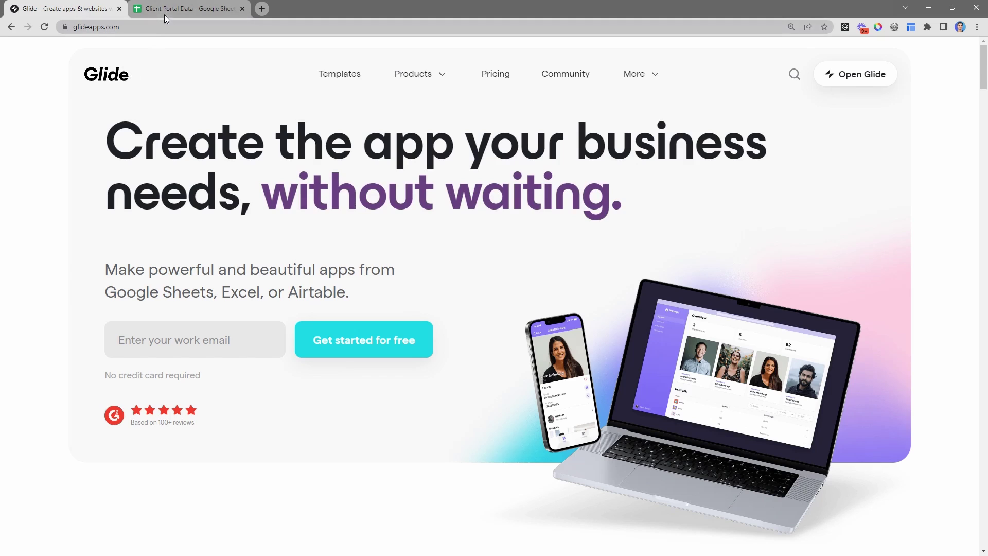
Step: Switch from the Glide homepage to the Client Portal Data spreadsheet and review its Clients and My Team sheets
drag(106, 126, 618, 208)
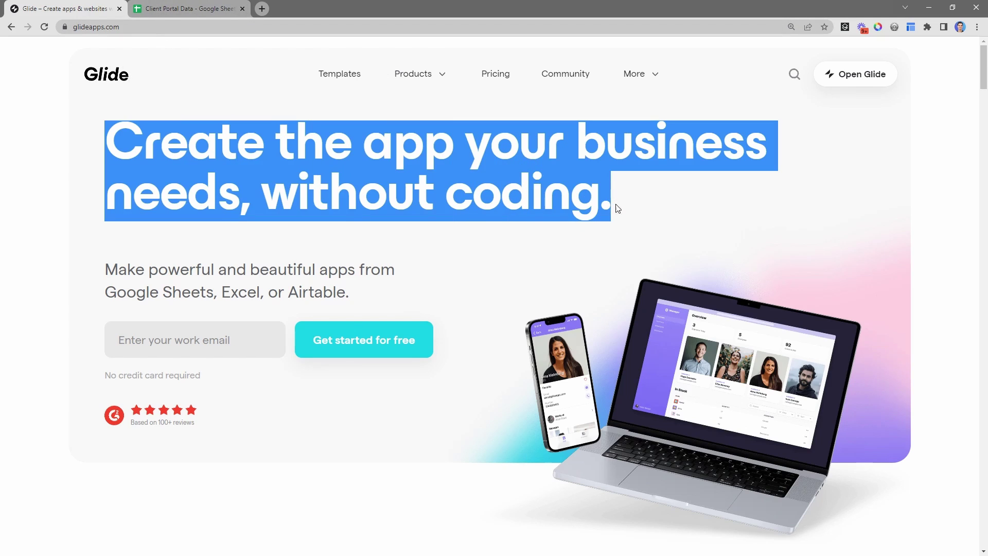
click(170, 16)
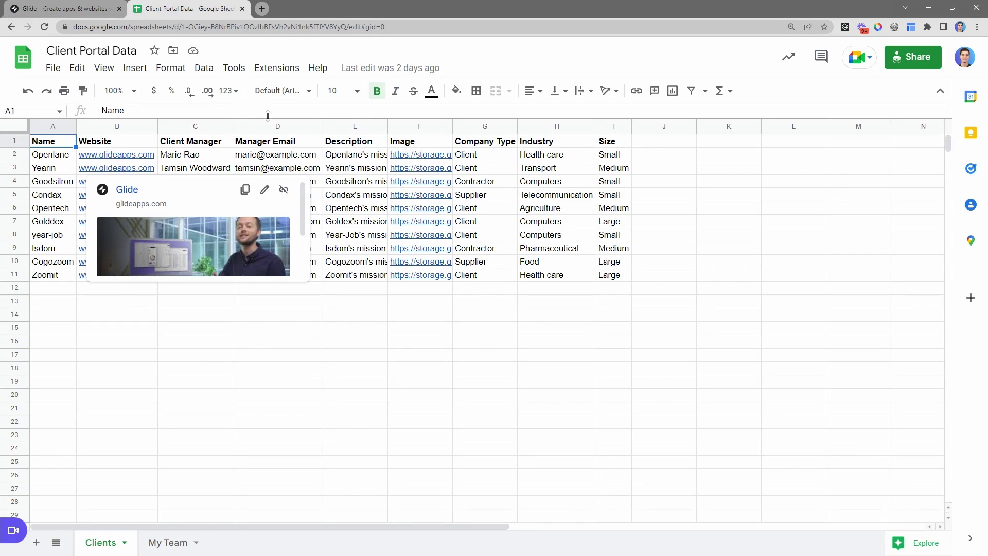
click(327, 381)
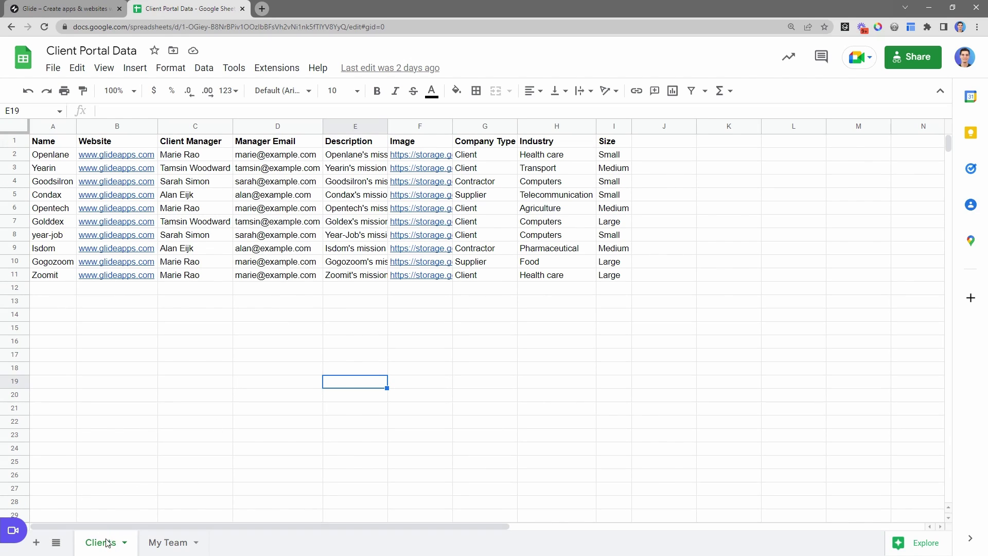
click(169, 550)
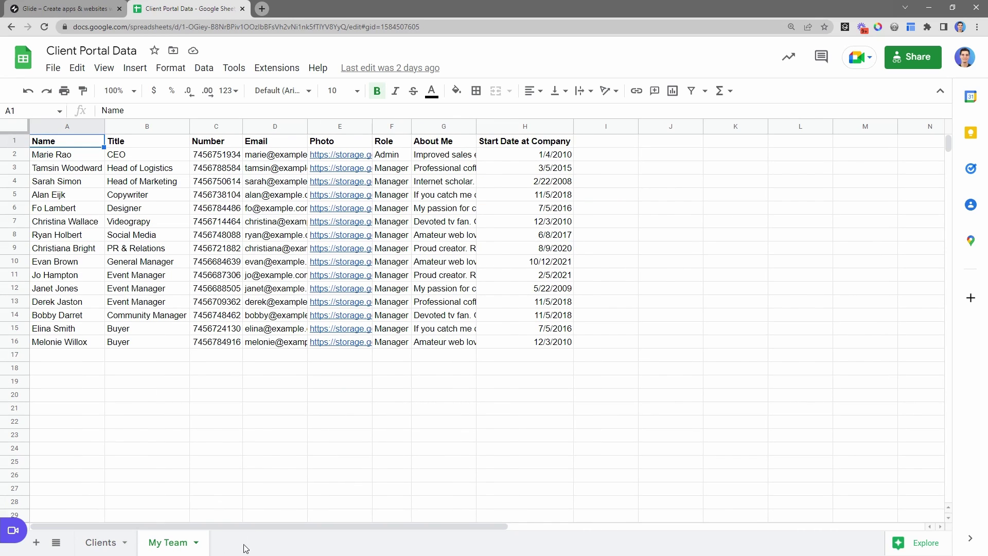
click(93, 546)
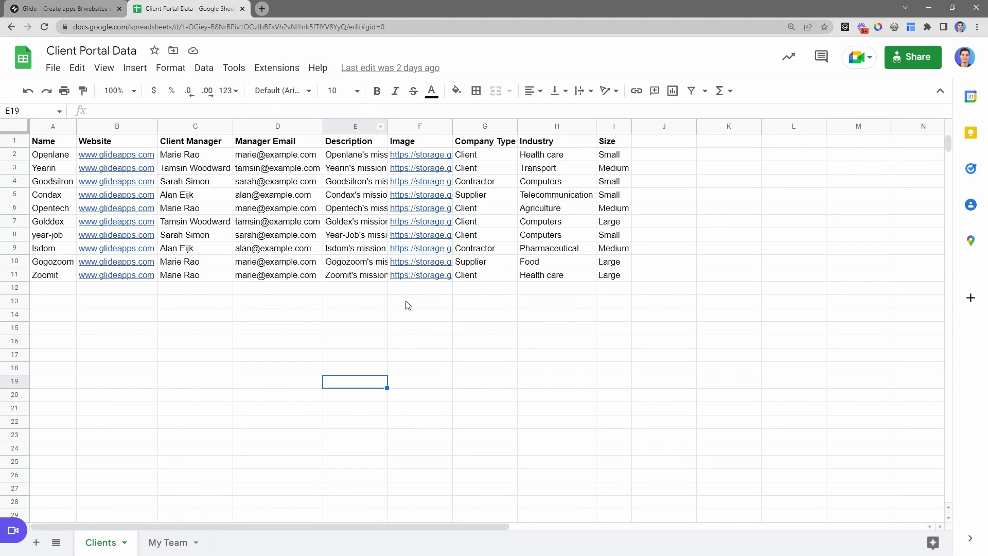
mouse_move(116, 237)
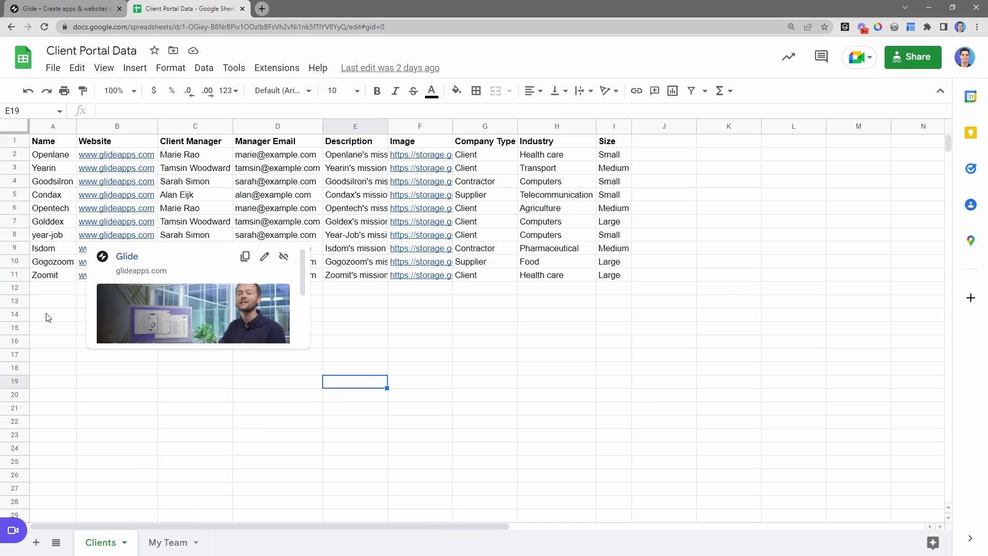
Step: Duplicate the Clients sheet and rename the copy "Simplifed Clients List"
right_click(100, 543)
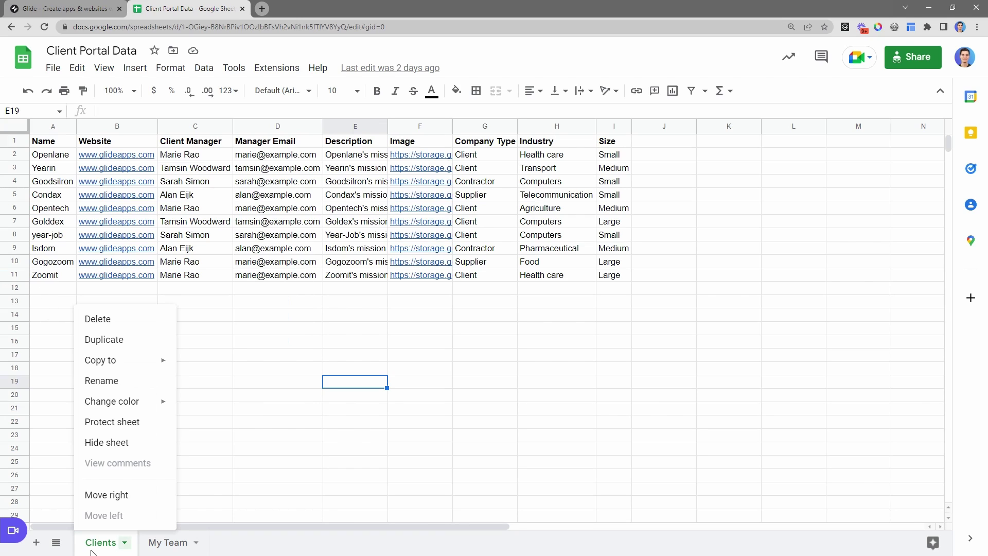
click(97, 348)
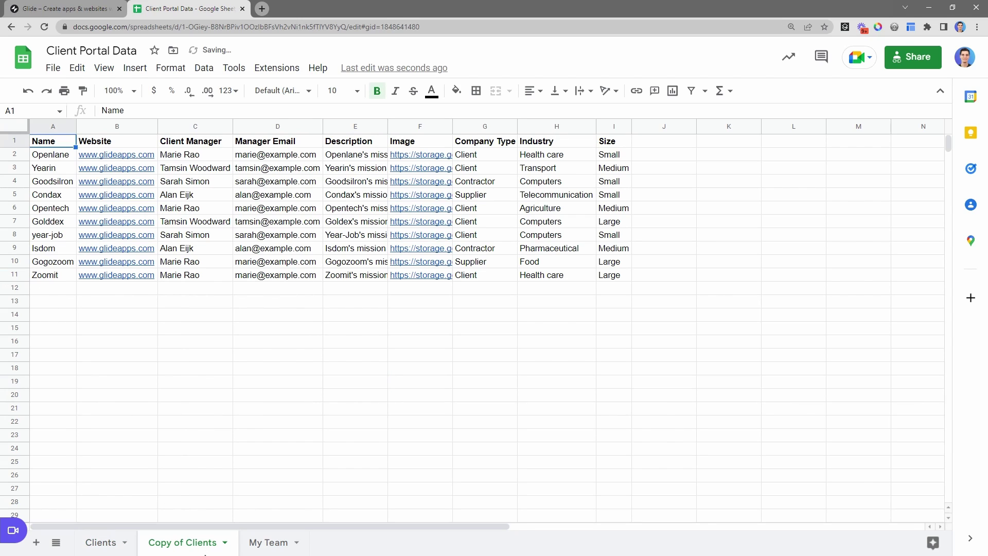
click(223, 549)
click(160, 383)
text(Simplifed Clients List)
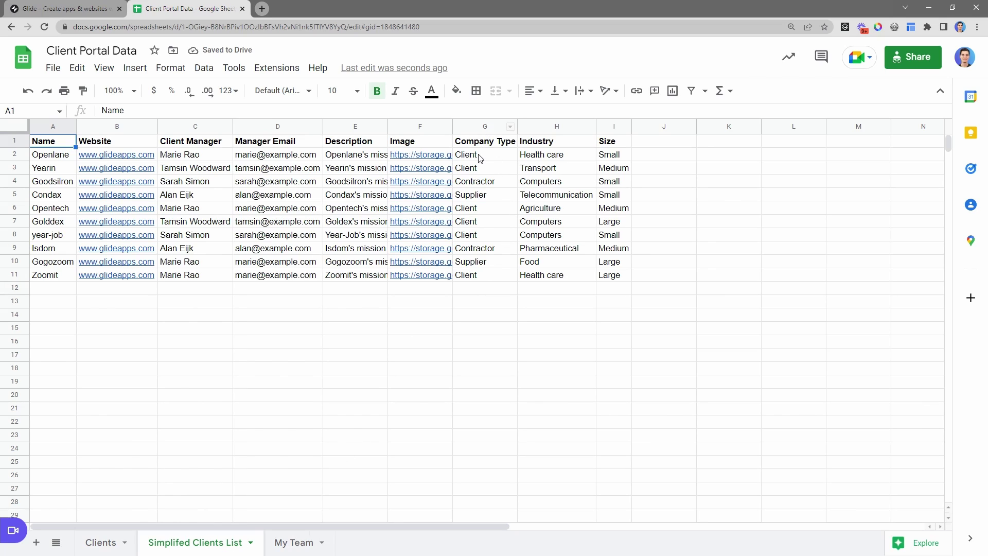
Step: Examine the Company Type column of the duplicated sheet for entries other than Client
click(485, 126)
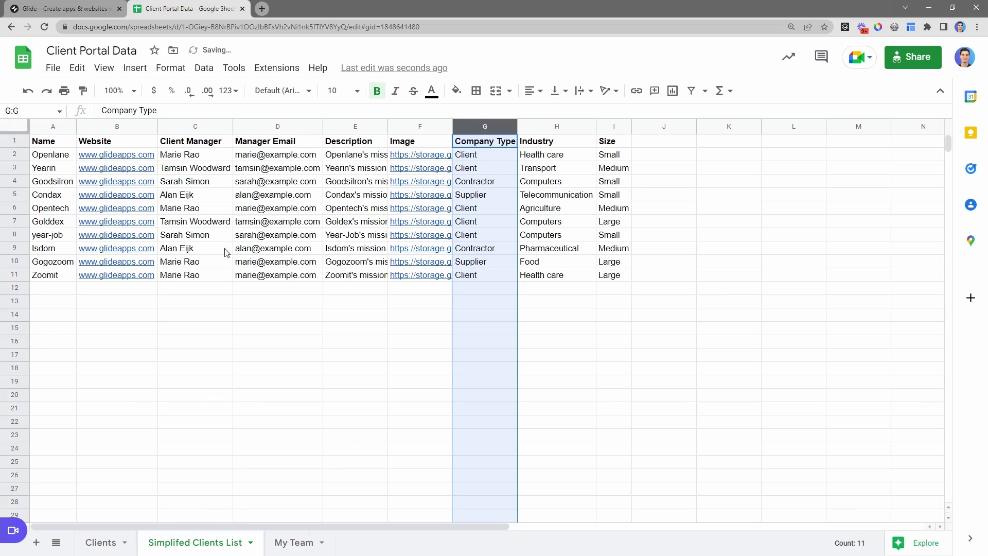
click(4, 126)
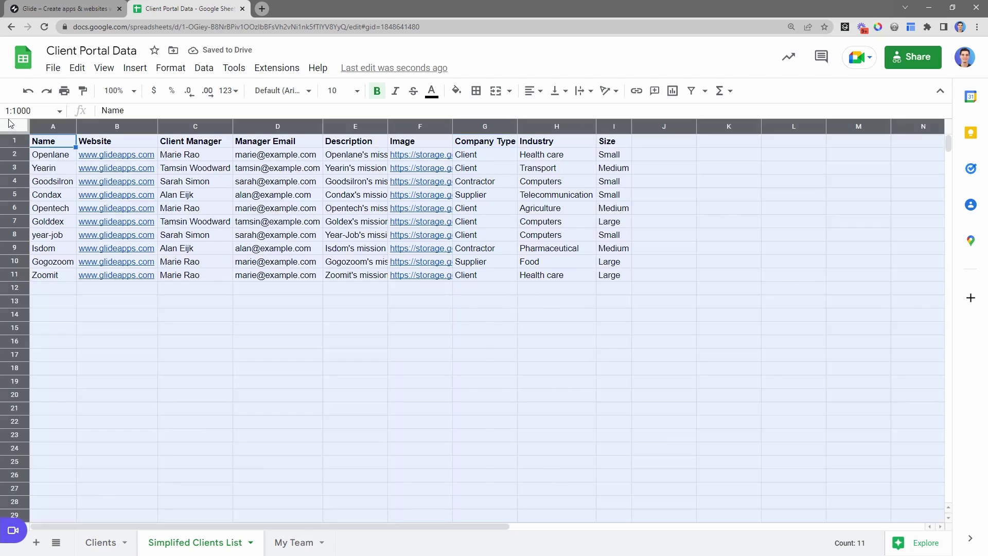
click(474, 263)
drag(478, 141, 472, 278)
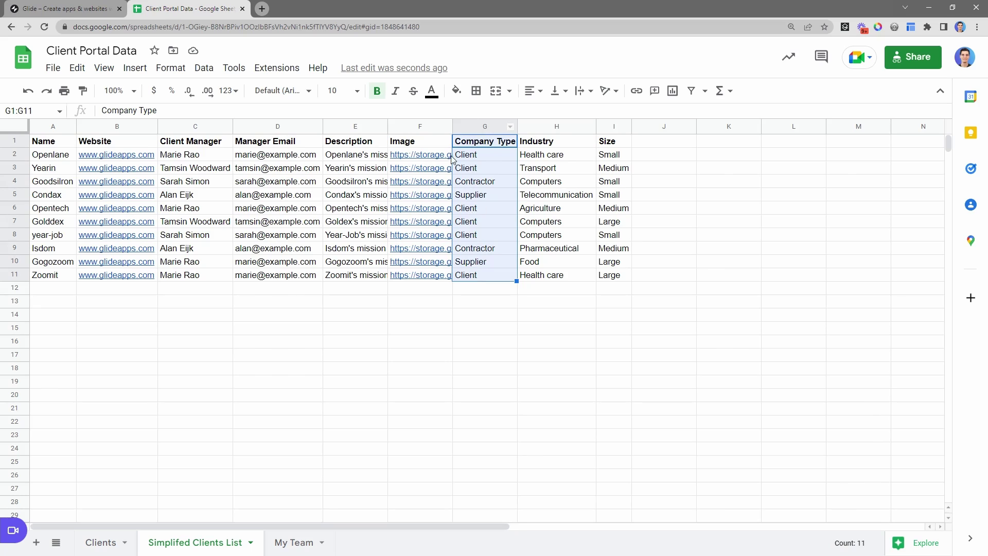
click(465, 183)
key(Up)
key(Down)
key(Down)
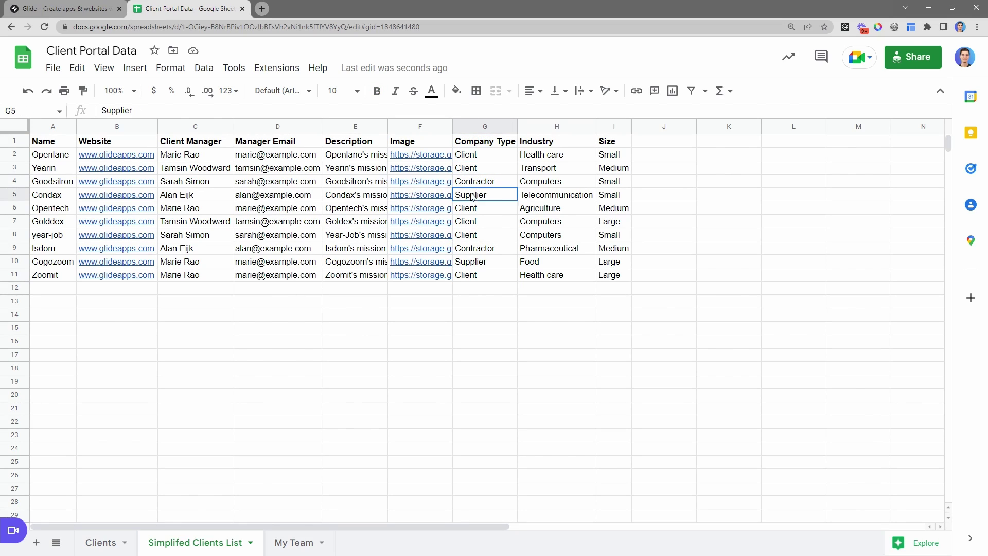
Step: Delete the four rows whose Company Type is Contractor or Supplier
drag(15, 195, 14, 184)
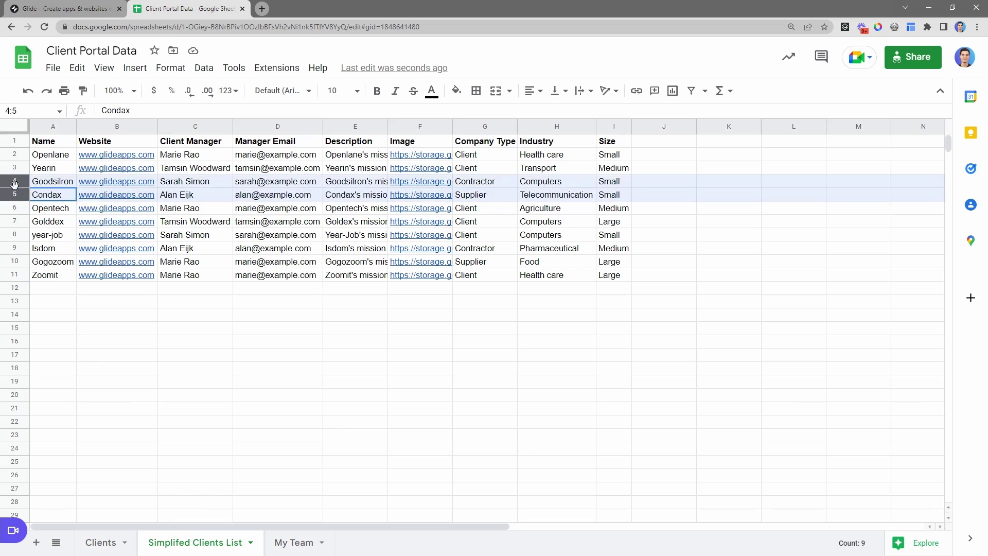
right_click(14, 183)
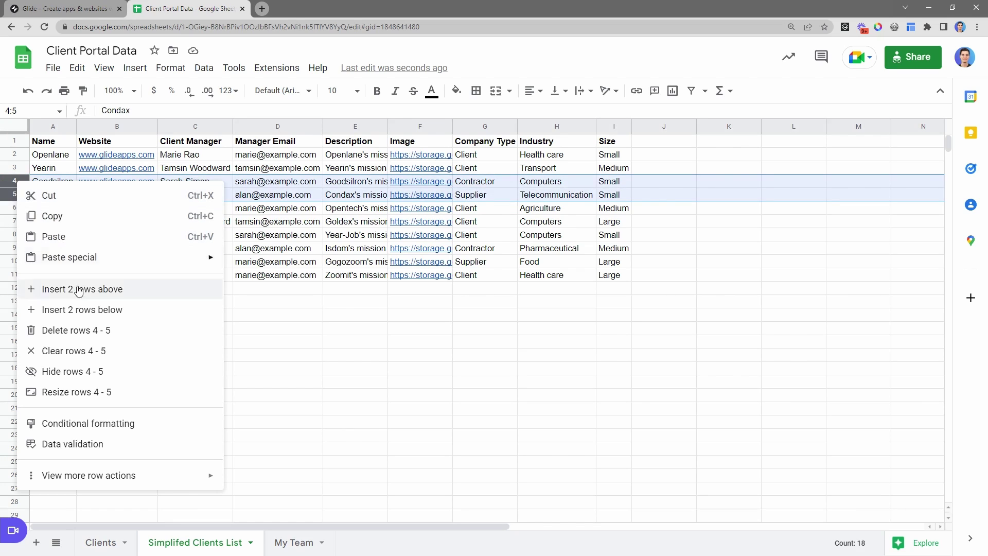
click(80, 333)
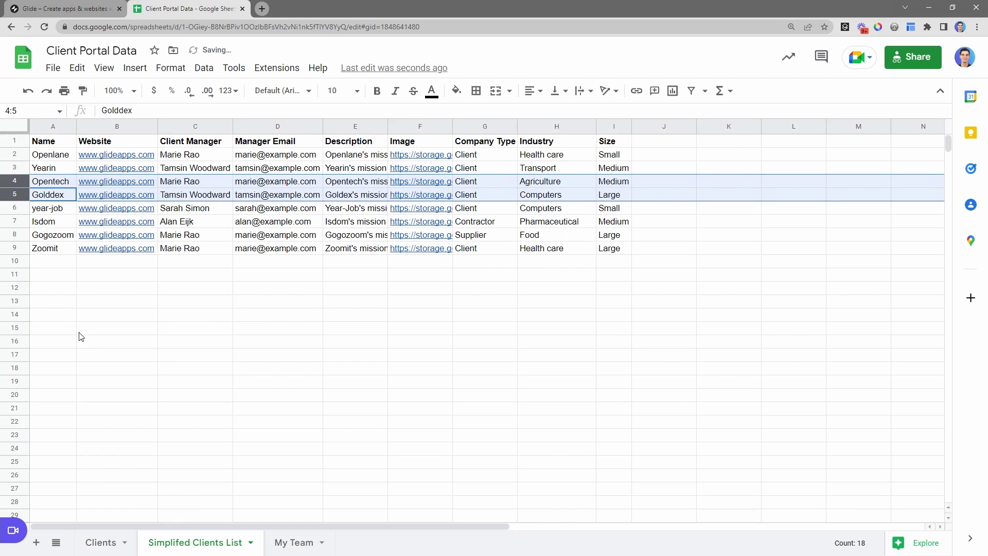
drag(22, 238, 19, 223)
right_click(18, 223)
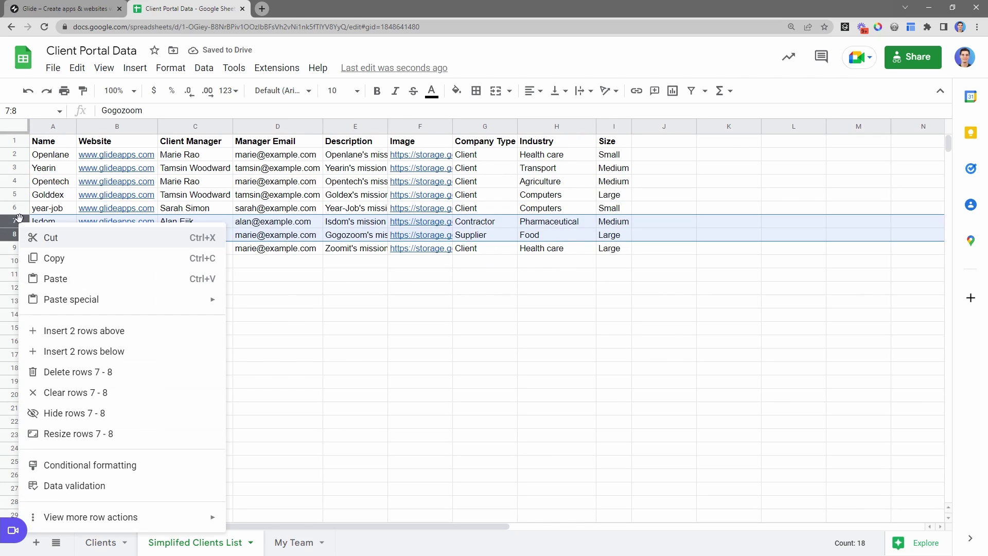
click(76, 371)
Step: Check the Company Type values of the remaining rows, and look over the Name and Website columns
click(471, 157)
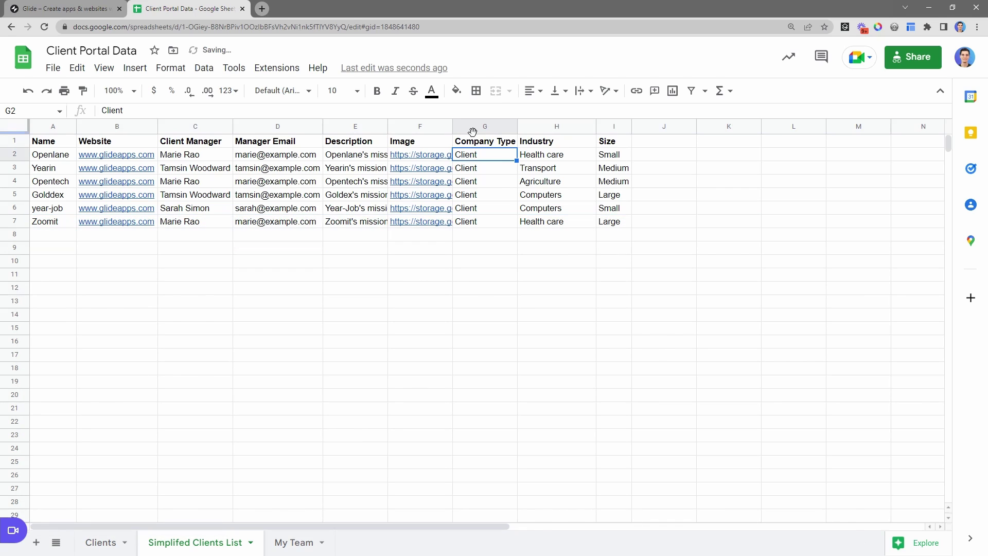
click(473, 125)
mouse_move(471, 125)
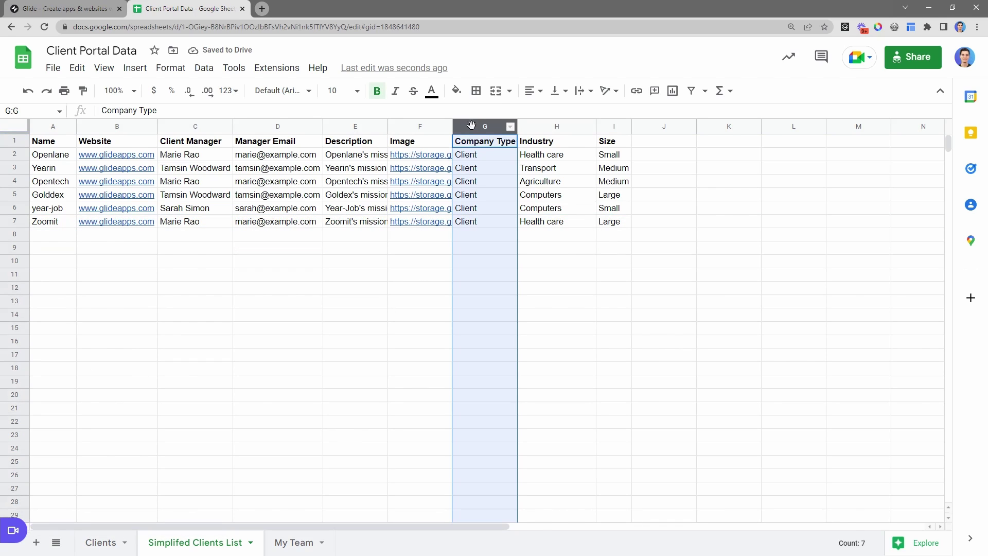
drag(469, 222, 465, 155)
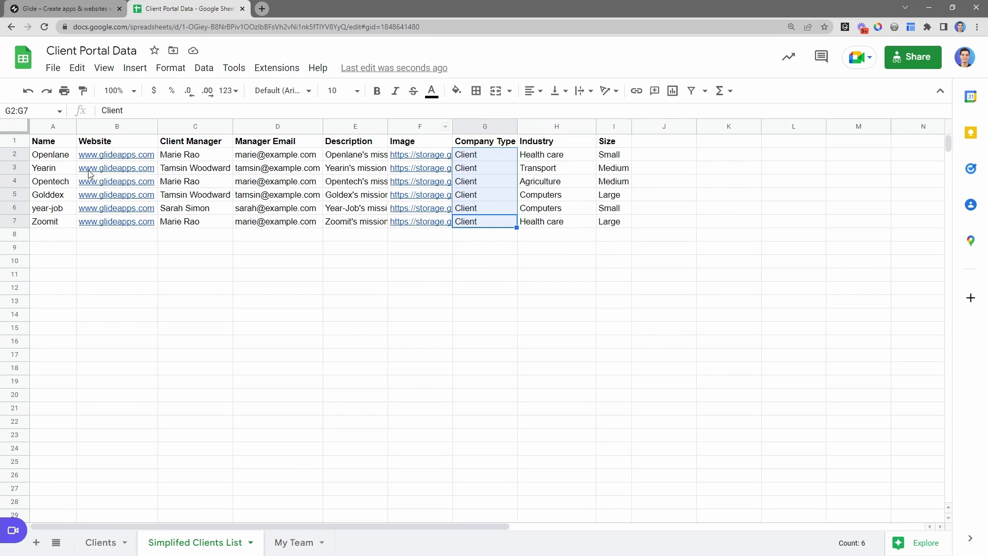
click(38, 126)
click(116, 127)
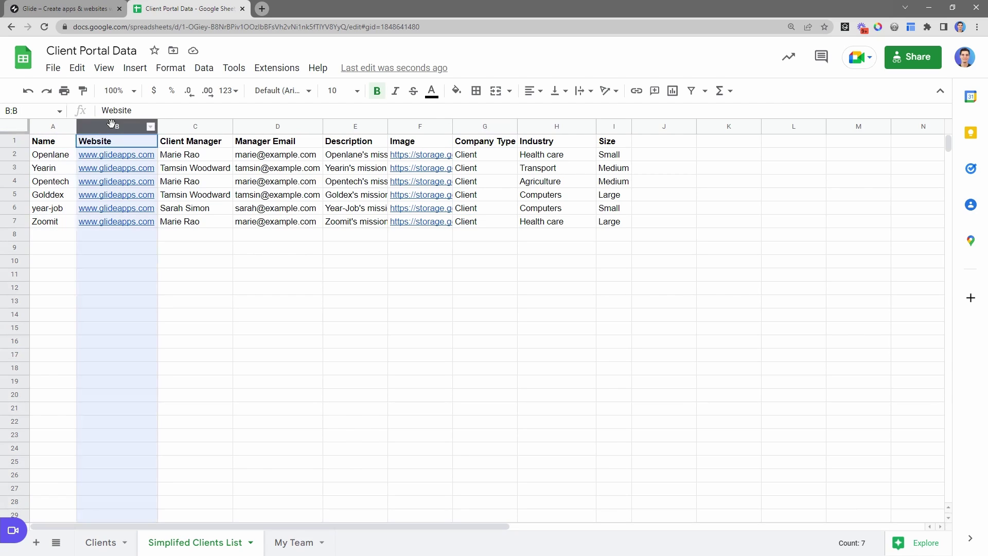
Step: Delete the Client Manager and Manager Email columns
click(195, 130)
right_click(189, 127)
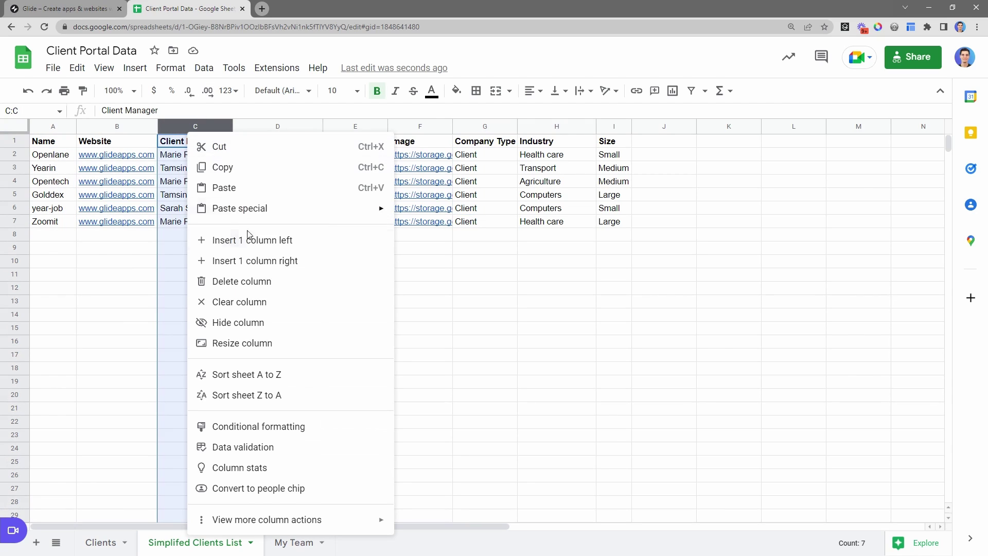
click(242, 282)
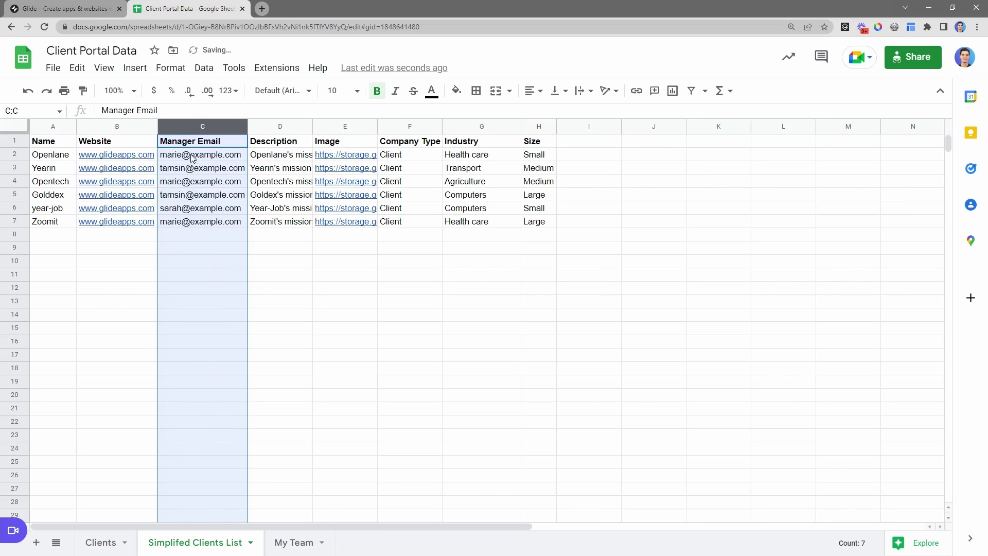
key(ctrl+alt+minus)
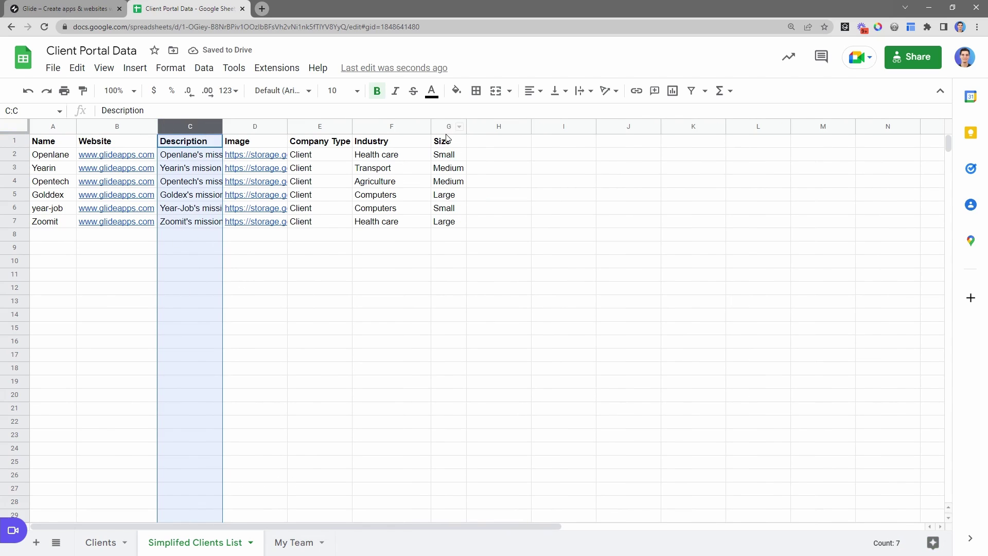
Step: Review the Size, Industry and Company Type columns and view the image linked in the Openlane row
drag(446, 142, 448, 221)
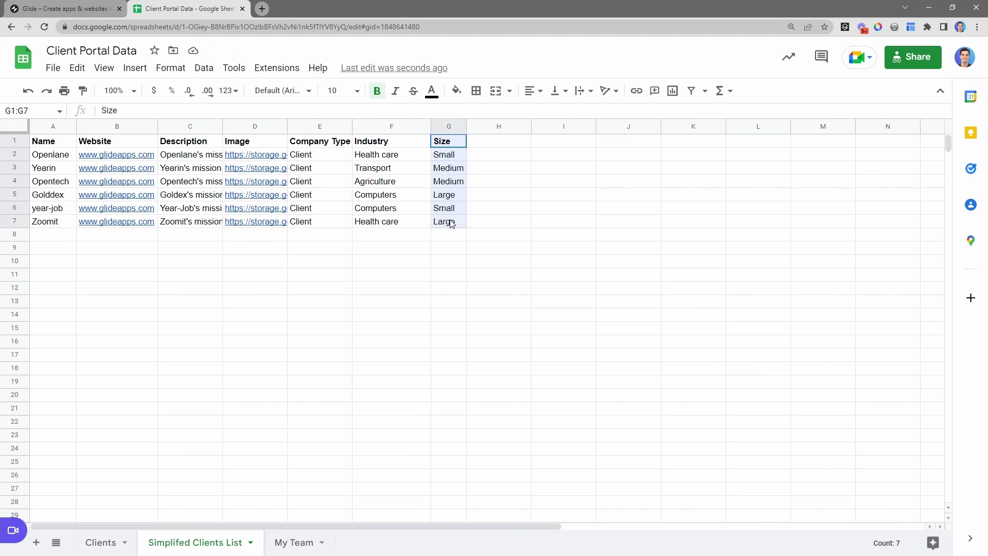
drag(391, 155, 386, 221)
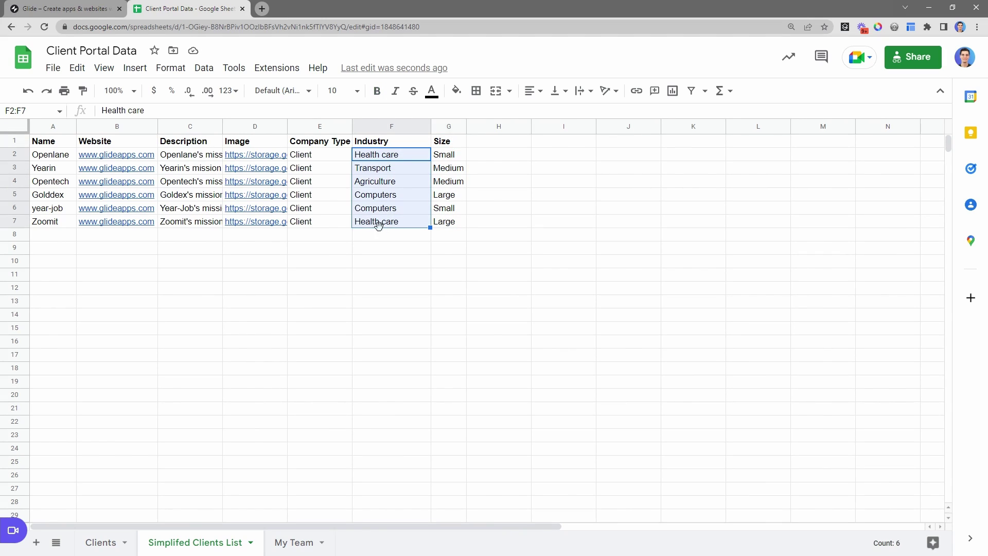
drag(327, 154, 325, 221)
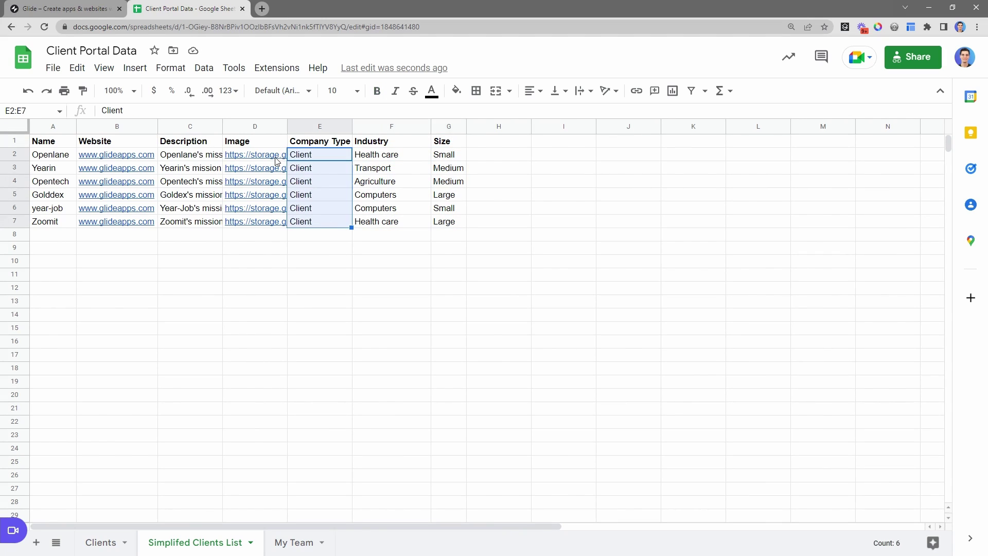
mouse_move(277, 162)
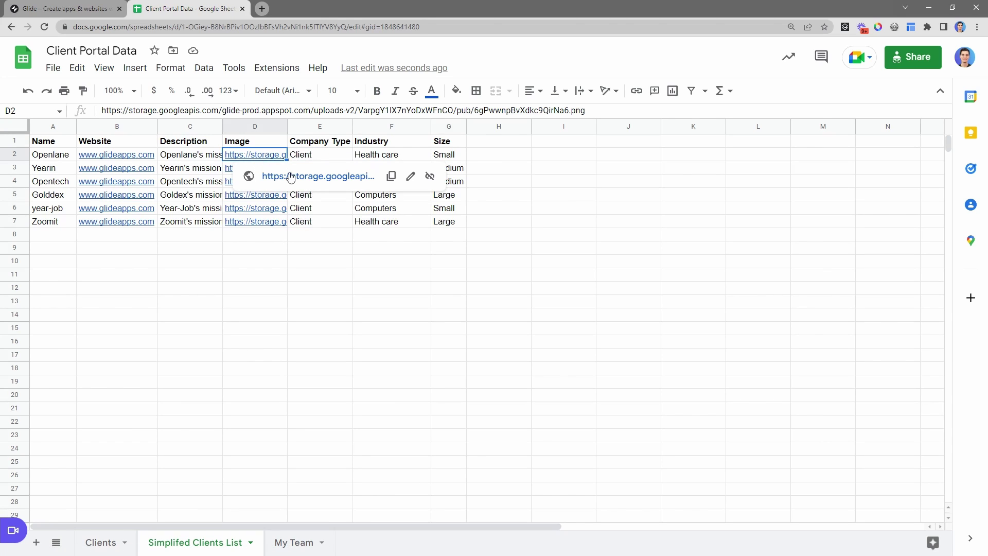
click(290, 176)
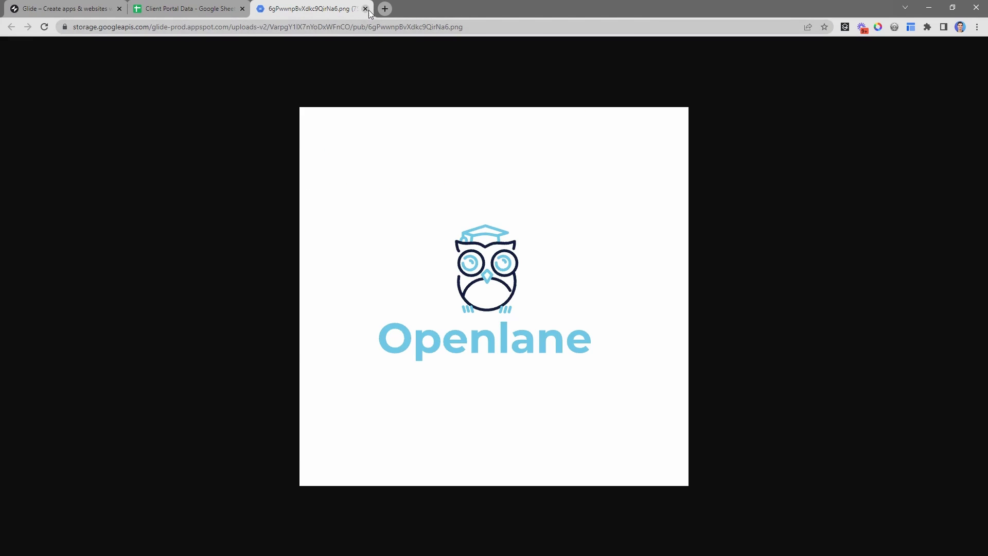
click(366, 10)
Step: Reorder the columns so that Image directly follows Name and Company Type comes after Industry and Size
click(255, 128)
drag(255, 129, 122, 126)
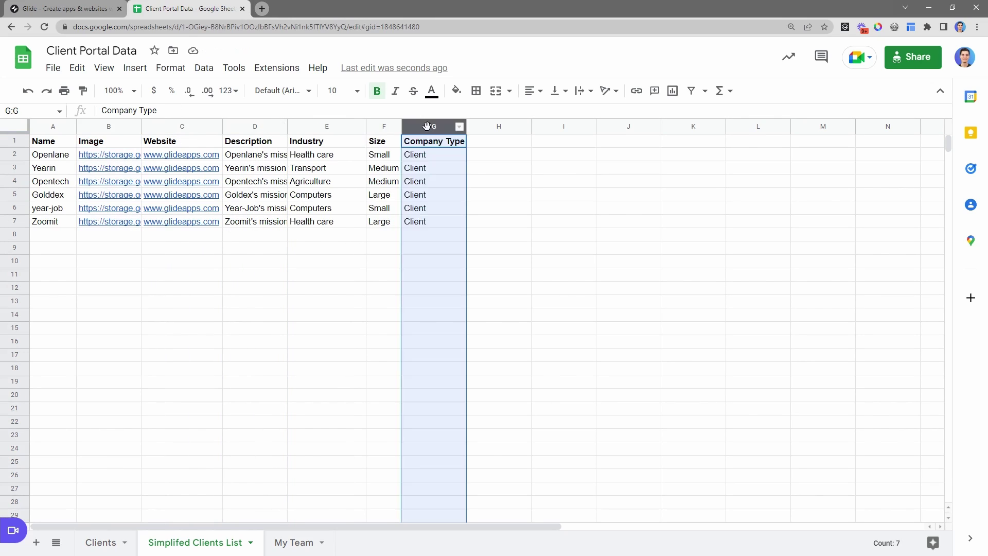
mouse_move(427, 127)
mouse_down()
mouse_move(371, 145)
mouse_move(433, 144)
mouse_up()
drag(436, 193, 424, 220)
key(ctrl+space)
Step: Insert a column before Name with the header "Email" and widen it
right_click(53, 127)
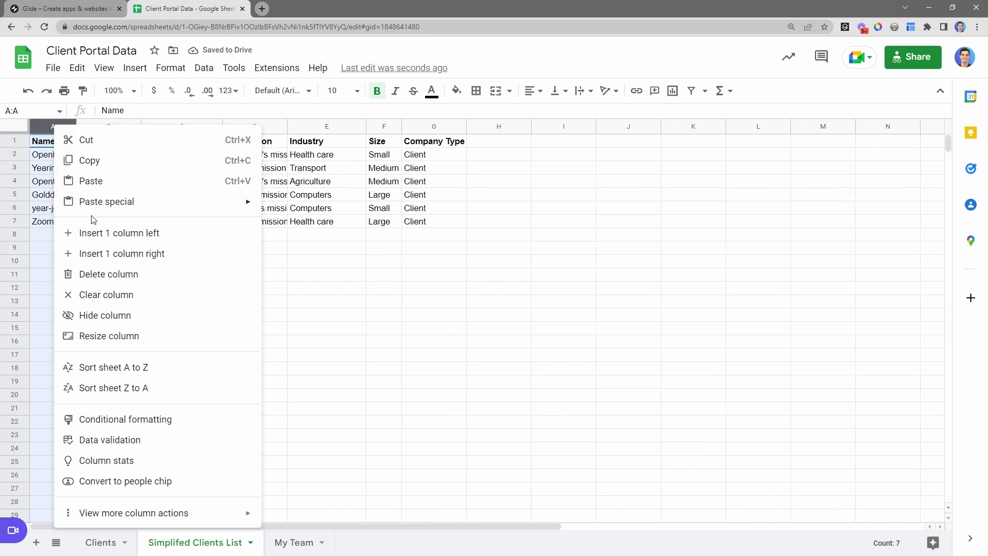
click(95, 232)
text(Email)
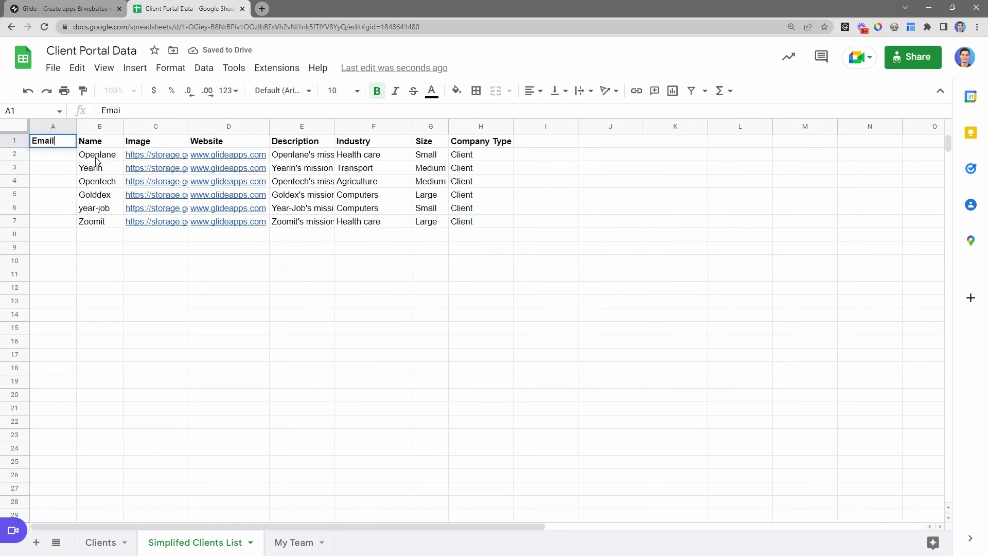
drag(73, 130, 139, 131)
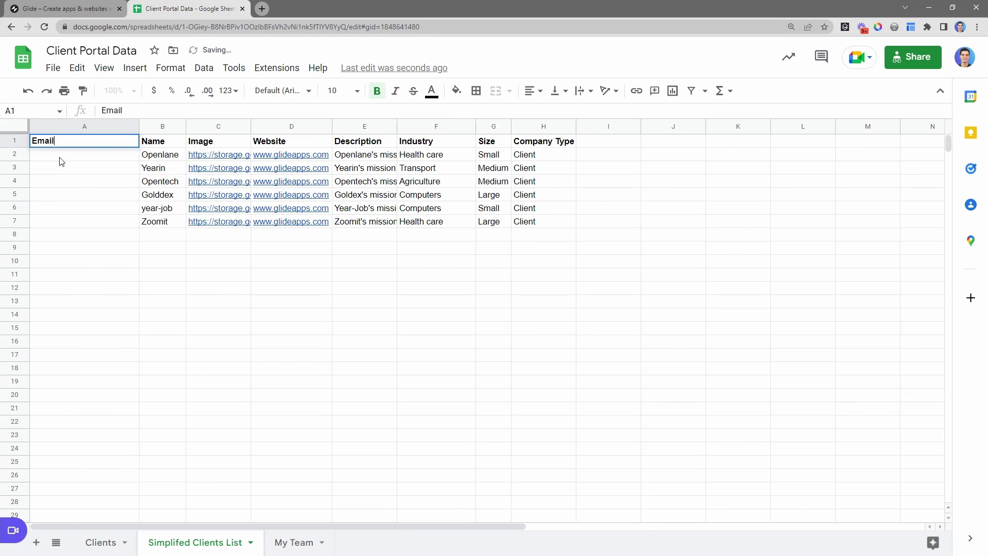
key(Return)
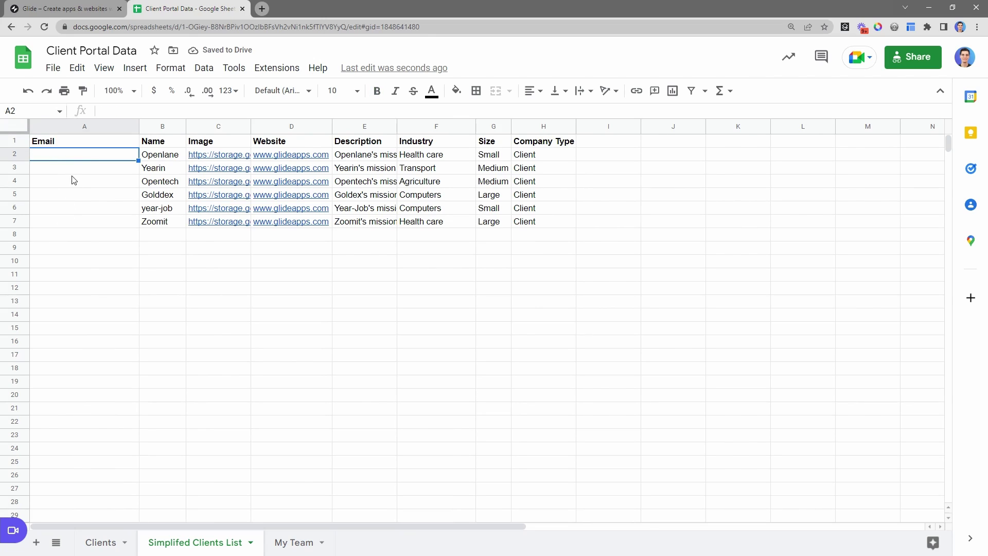
Step: Fill the Email column with an example.com address for each of the six clients, based on the company names
text(op)
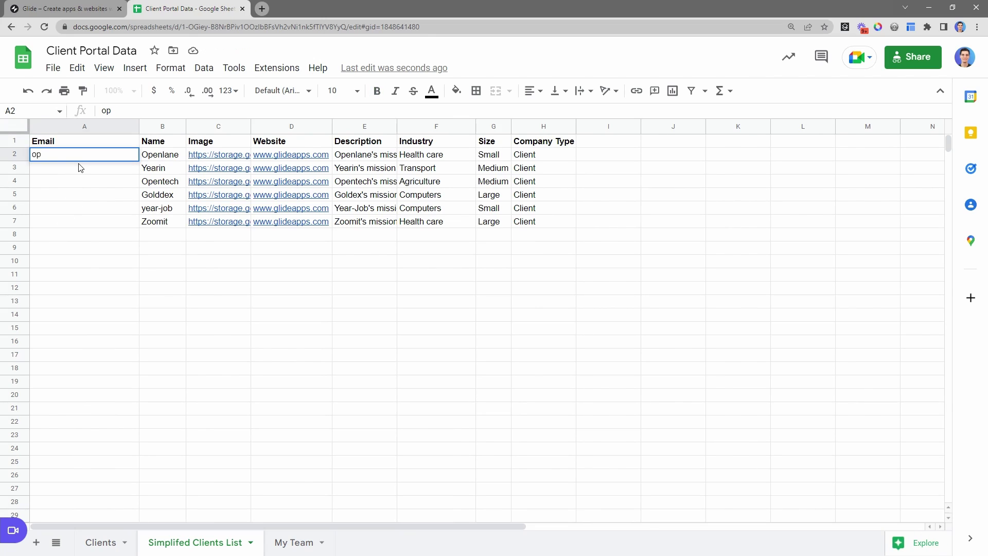
text(enlane@example.om)
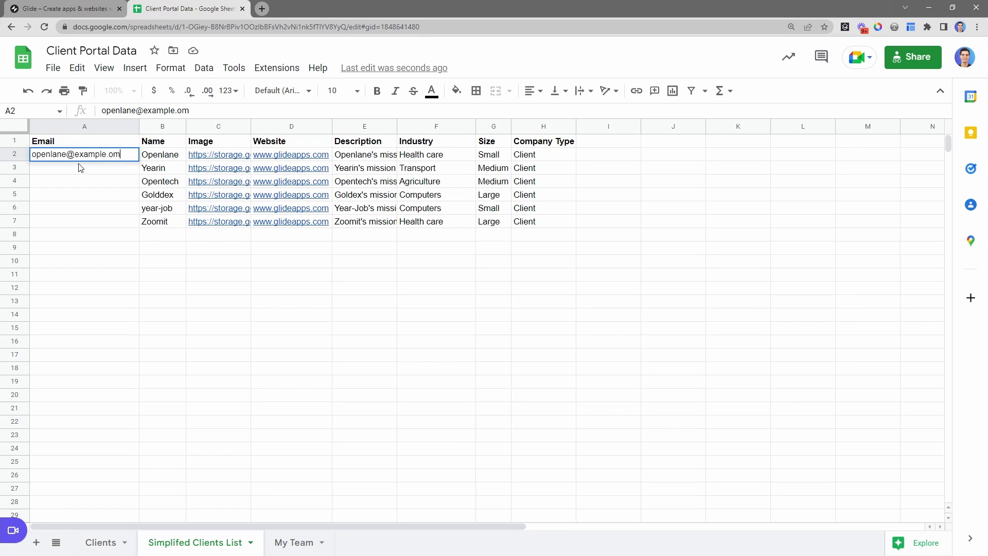
key(BackSpace)
key(BackSpace)
text(com)
click(77, 165)
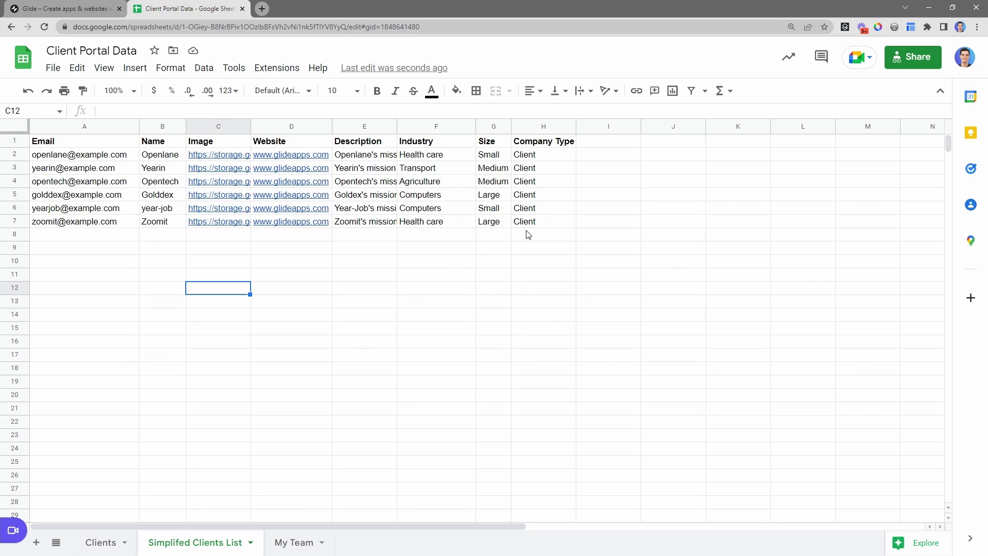
Step: Download the simplified clients sheet, covering A1:H7, as a Comma Separated Values (.csv) file
drag(111, 144, 538, 226)
click(144, 276)
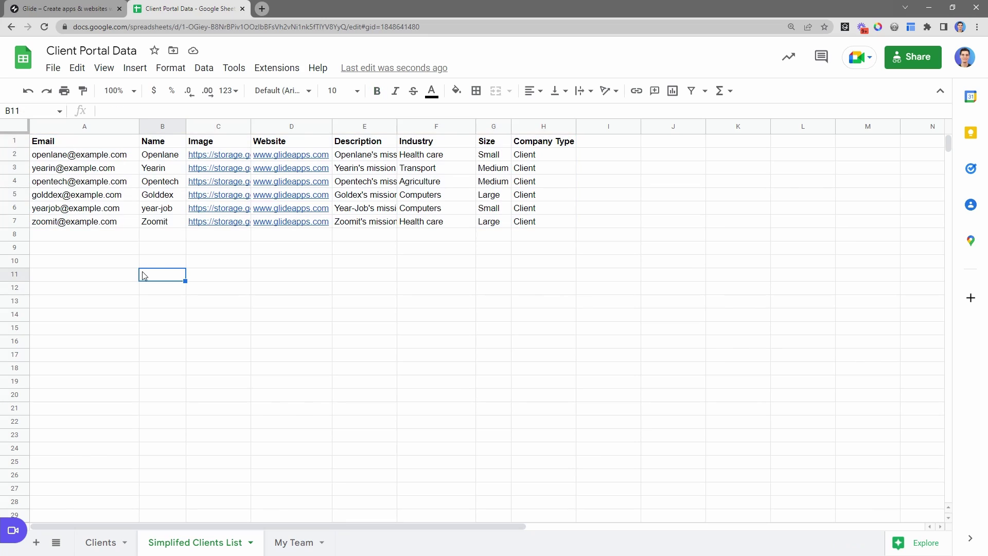
drag(124, 141, 521, 221)
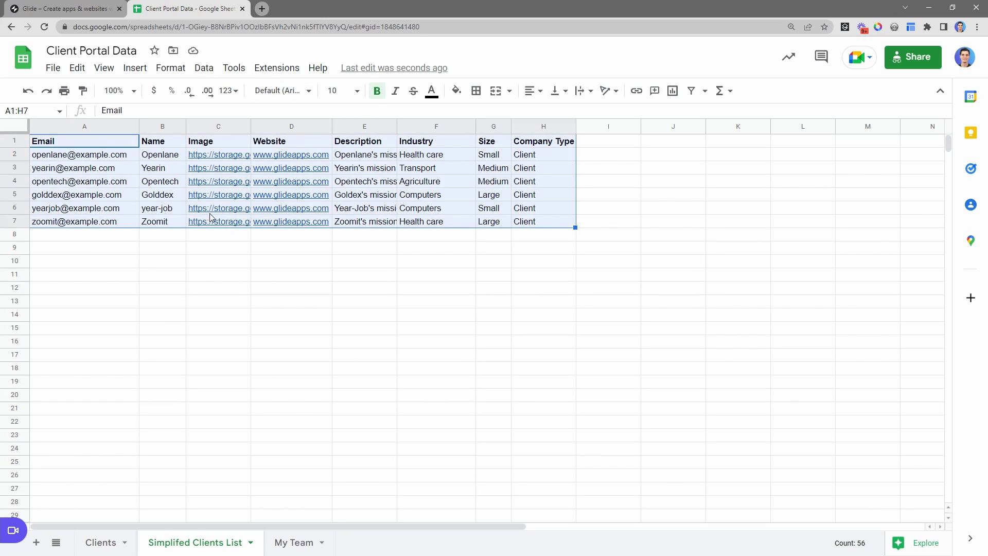
click(53, 68)
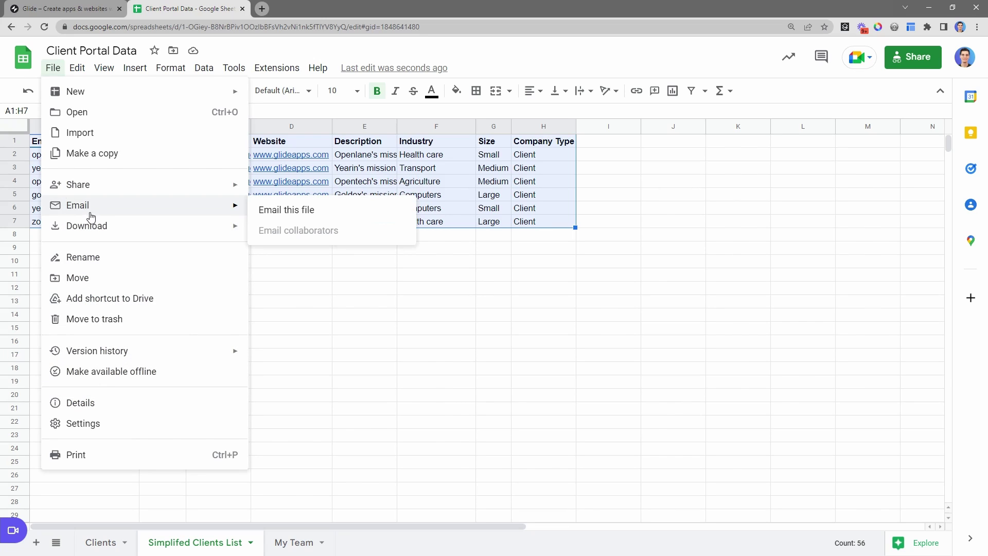
mouse_move(91, 230)
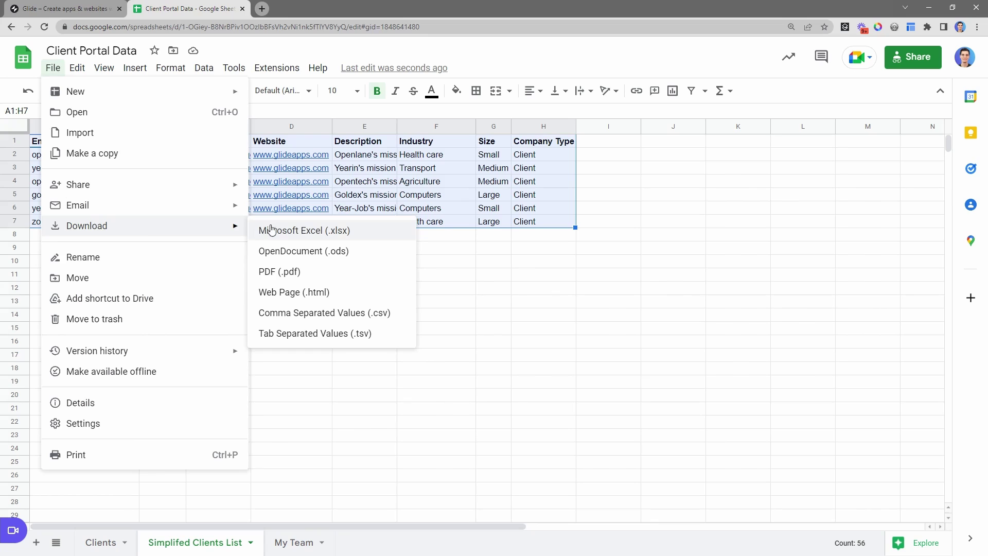
click(345, 318)
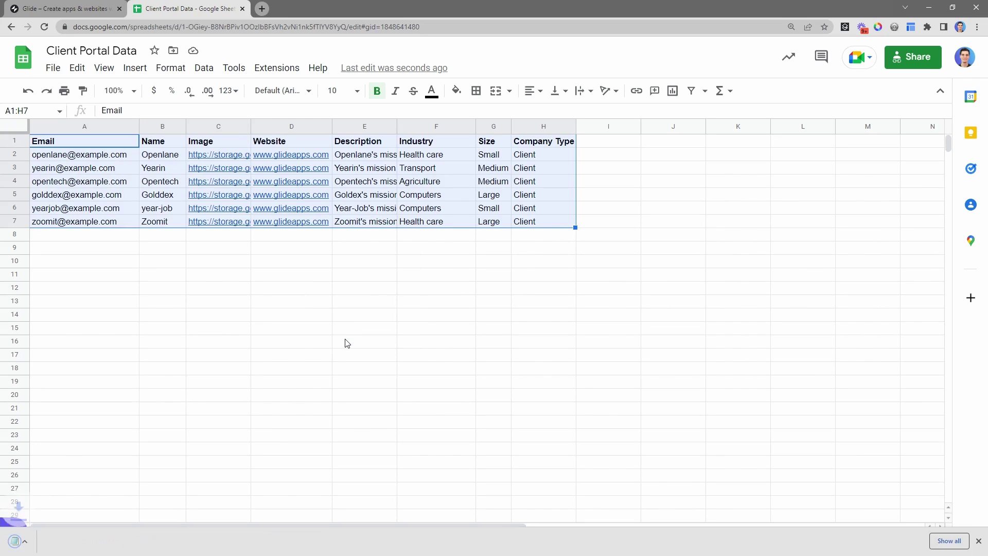
Step: Switch to Glide and start a new project by opening glide.new in a new browser tab
click(68, 5)
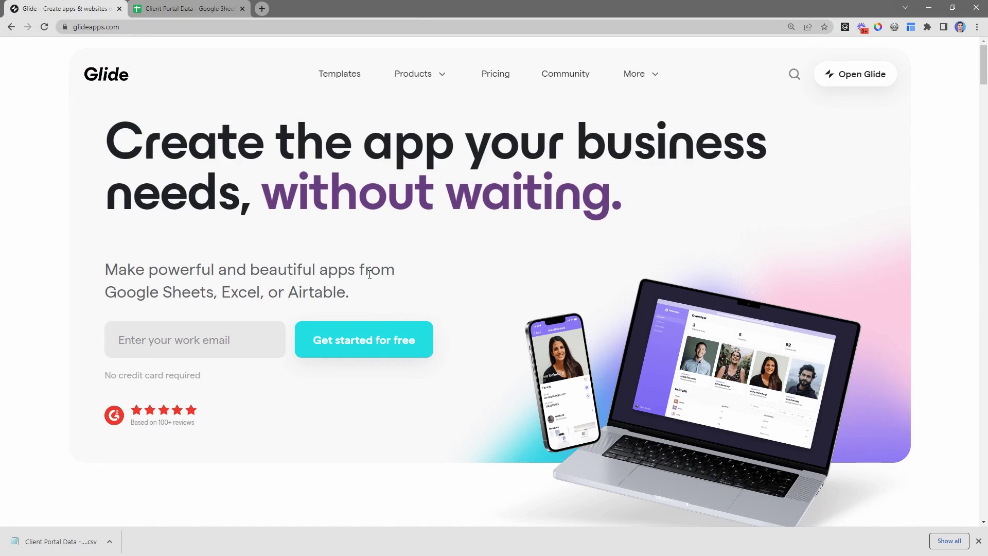
drag(366, 302, 158, 159)
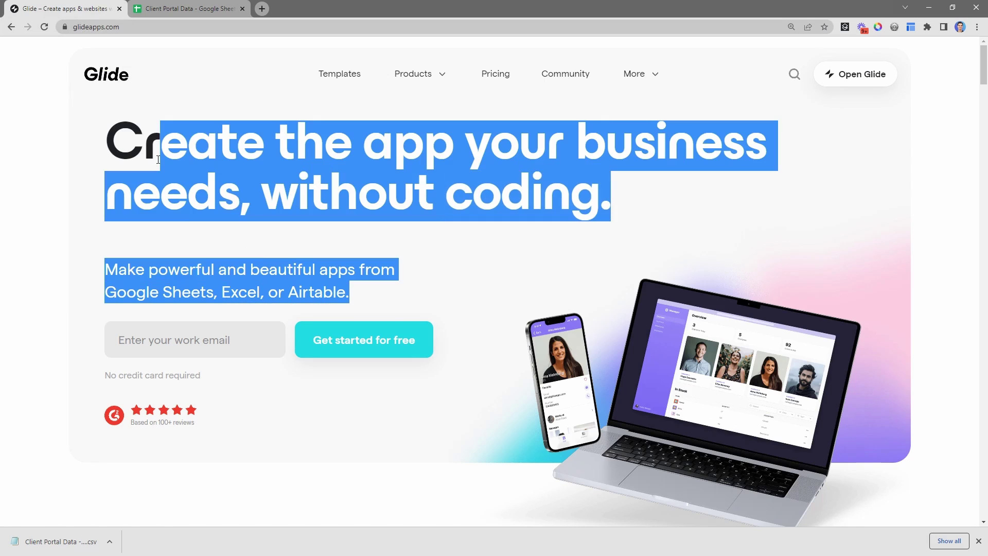
click(857, 94)
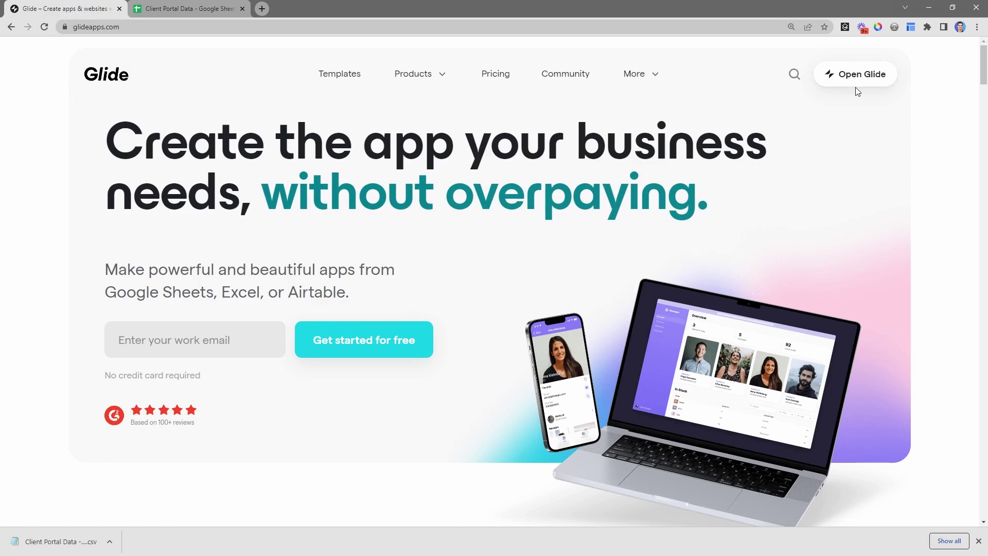
click(262, 8)
text(g)
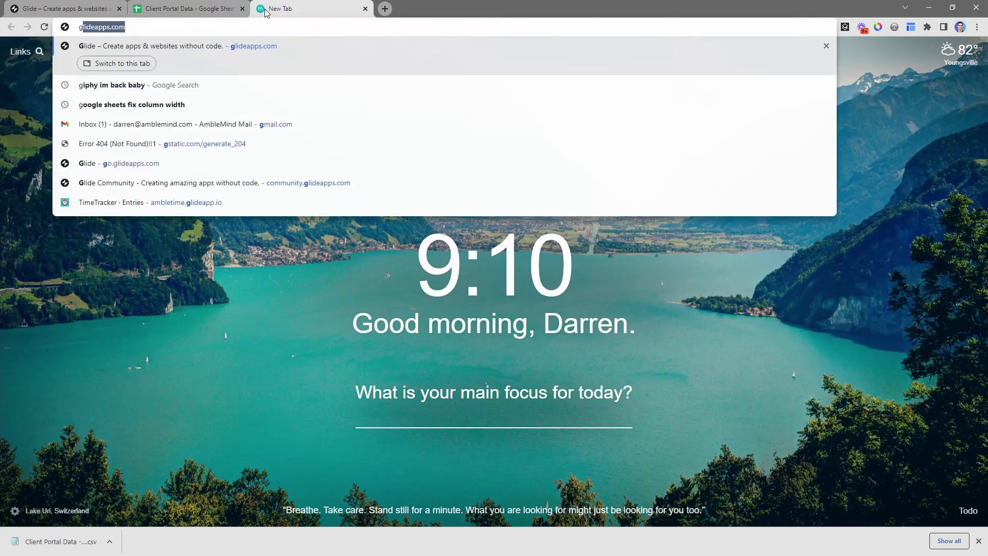
text(lideapps.com/new)
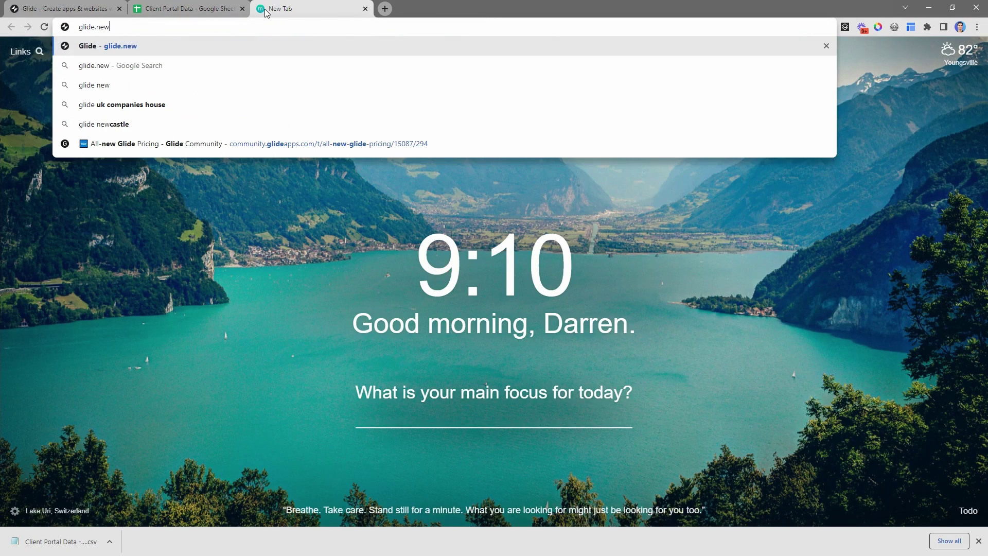
key(Return)
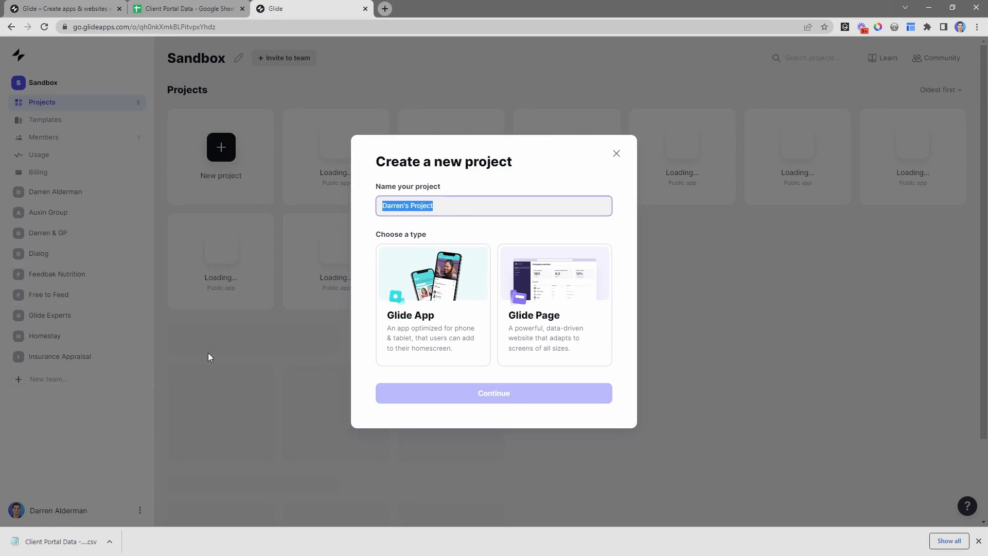
Step: Name the project "Client Portal Demo" and choose Glide Page as its type
text(Cl)
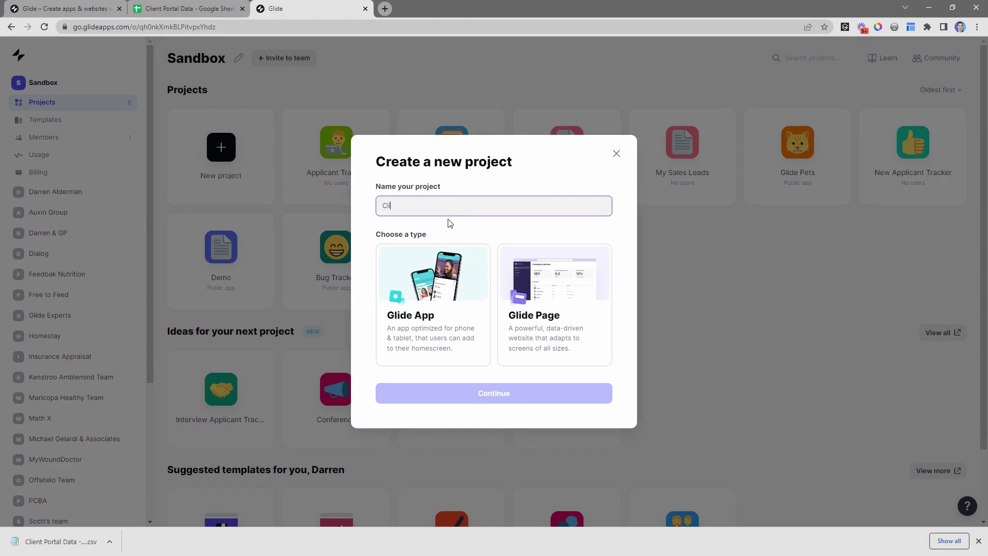
text(ient Portal Demo)
click(526, 322)
click(517, 393)
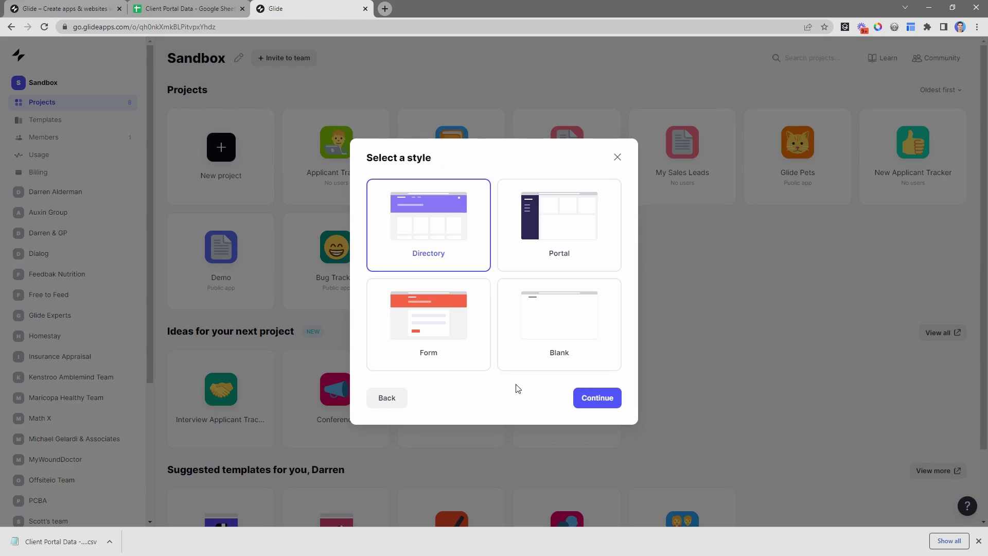
Step: Choose the Blank style and create the project by importing the downloaded Client Portal Data CSV file as its source
click(546, 333)
click(595, 404)
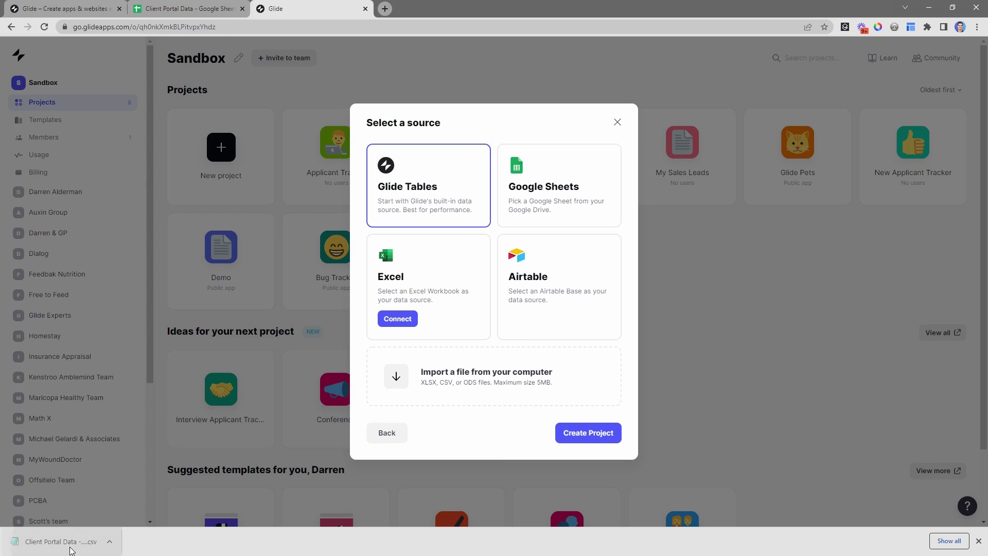
drag(70, 550, 440, 369)
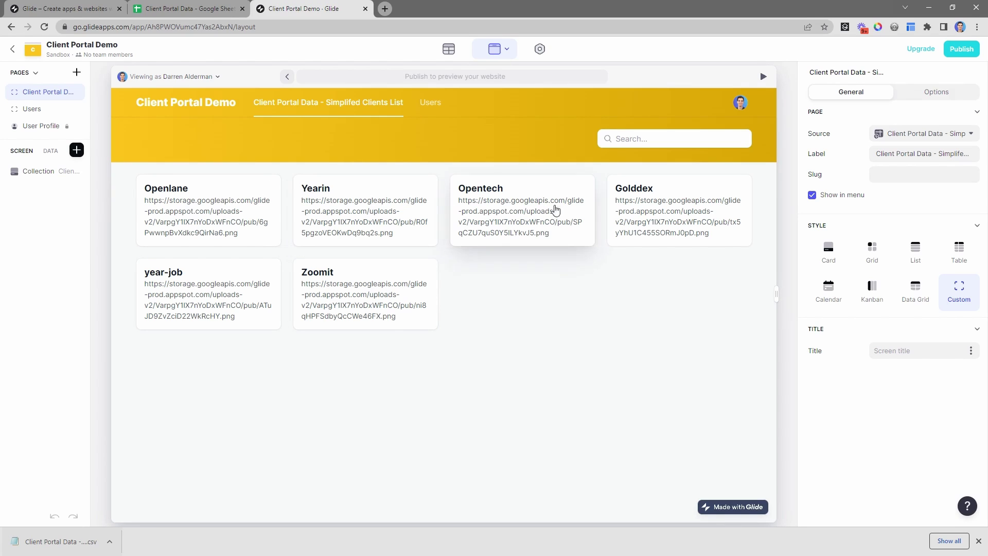
Step: Open the project's data and compare the imported clients table with the default Users table
click(449, 49)
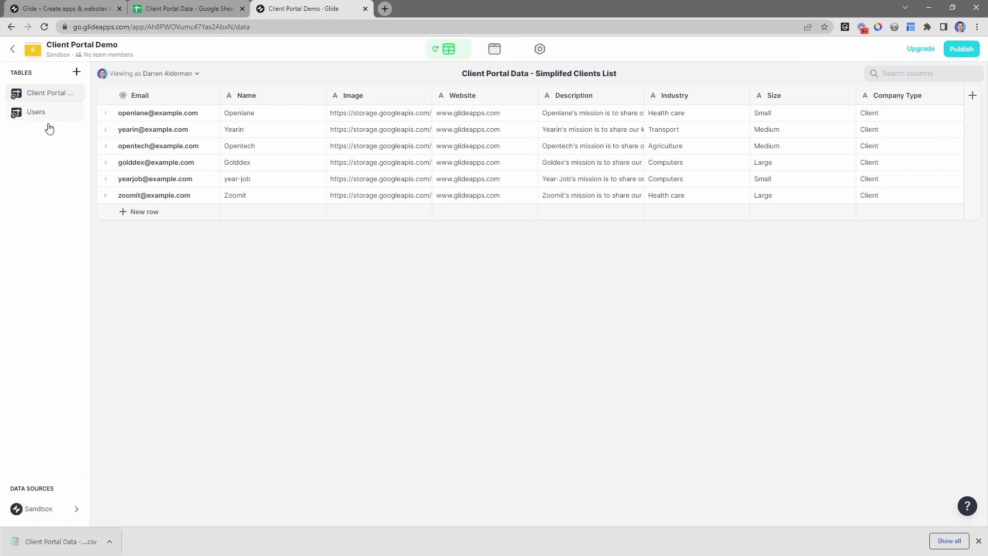
click(37, 112)
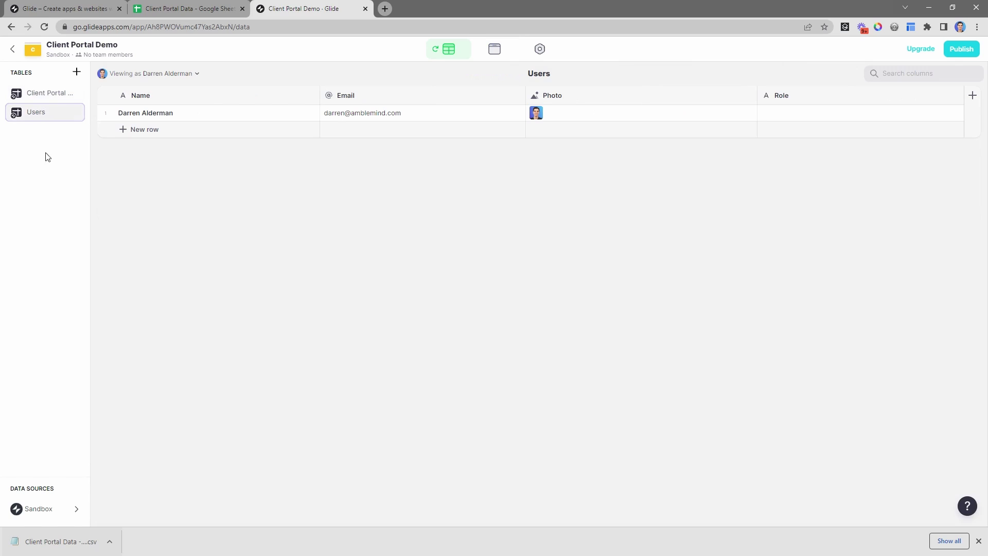
click(392, 118)
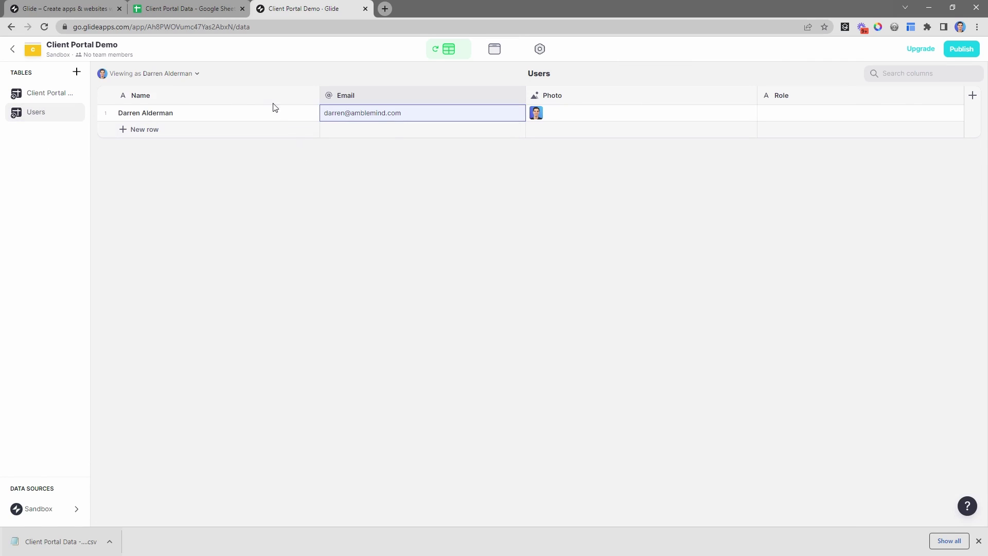
click(37, 95)
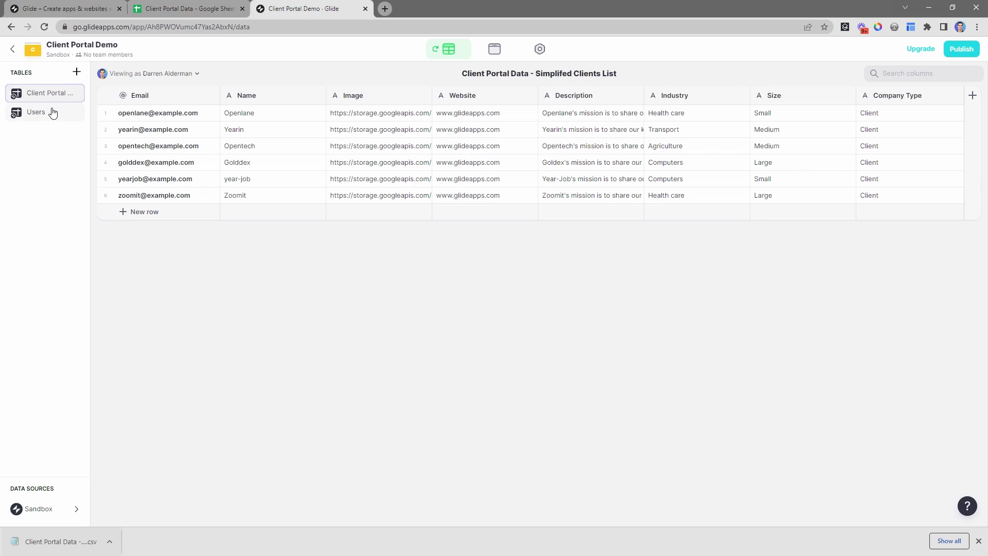
click(53, 112)
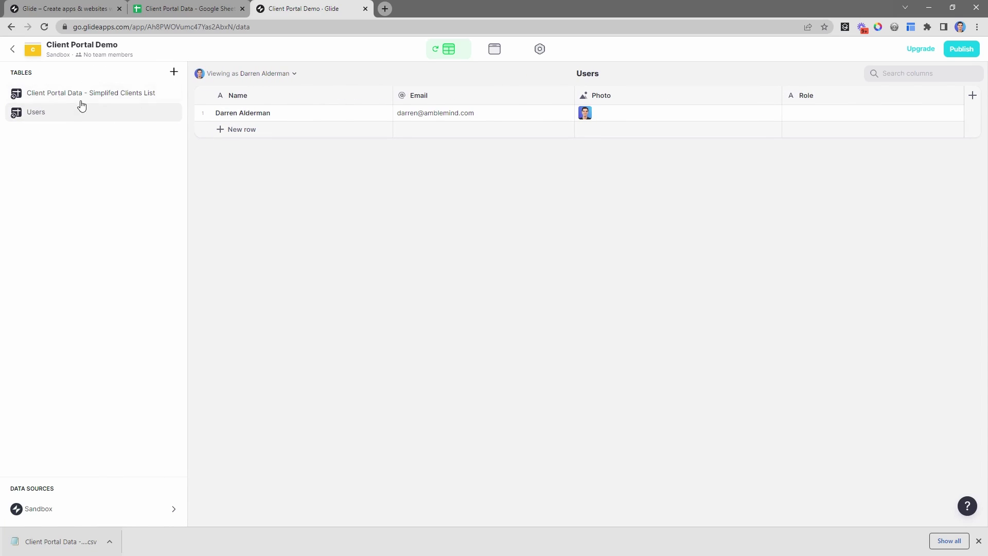
click(87, 99)
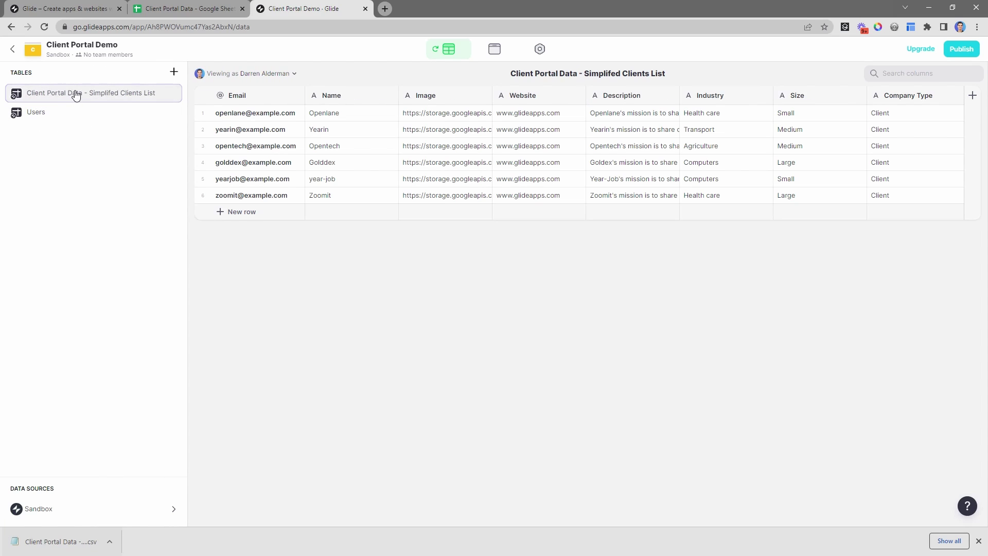
Step: Delete the default Users table
click(87, 120)
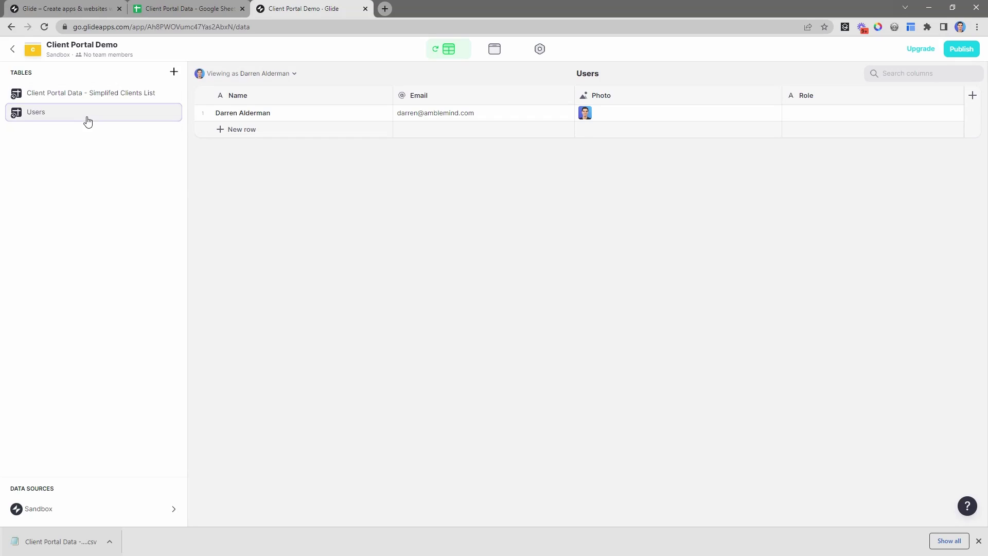
right_click(88, 121)
click(98, 169)
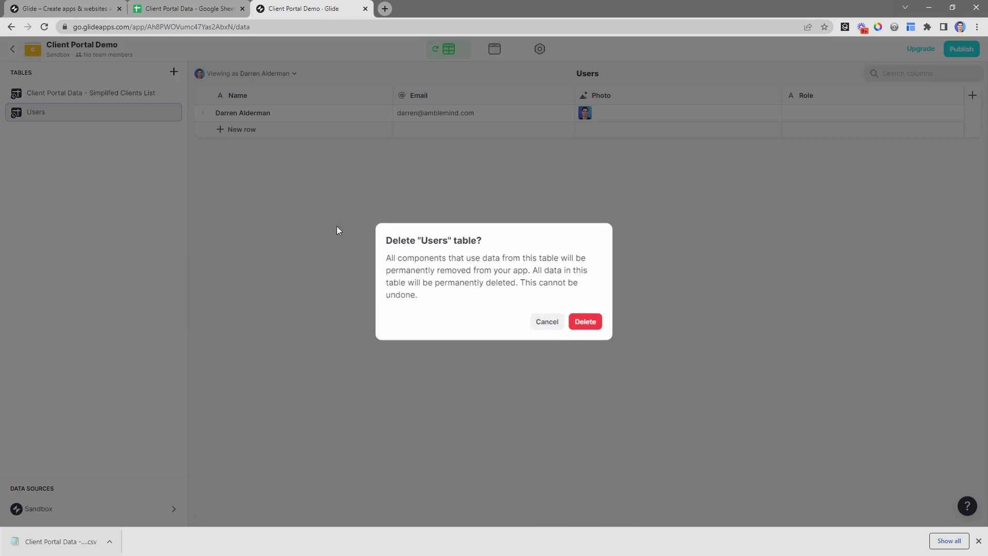
click(580, 323)
Step: Rename the "Client Portal Data - Simplifed Clients List" table as "Users" and dismiss the browser's downloads bar
right_click(84, 98)
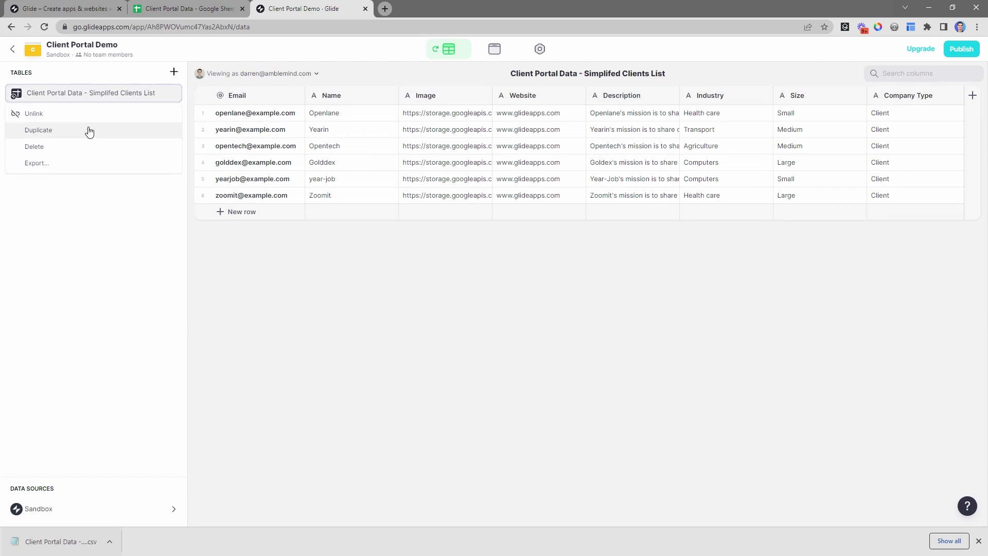
double_click(84, 101)
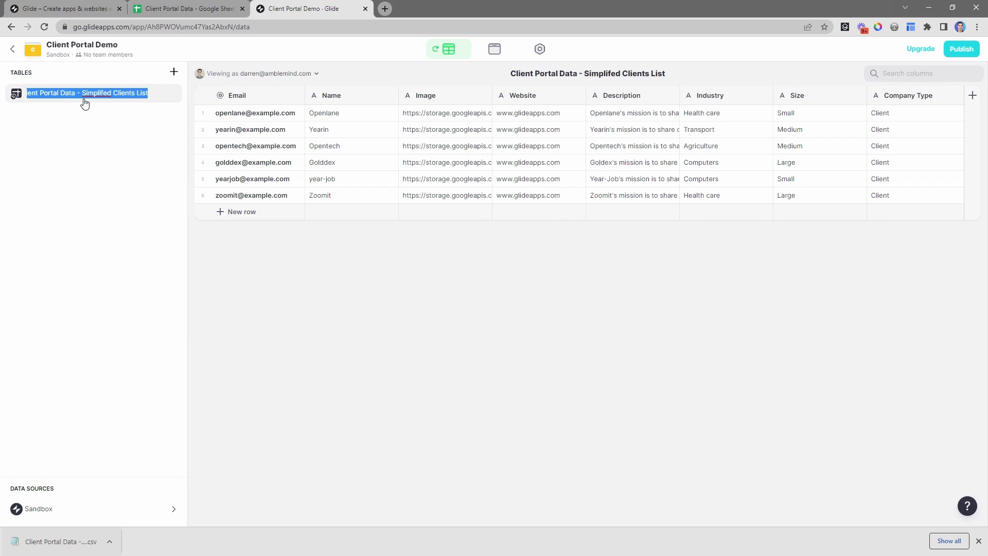
text(Users)
key(Return)
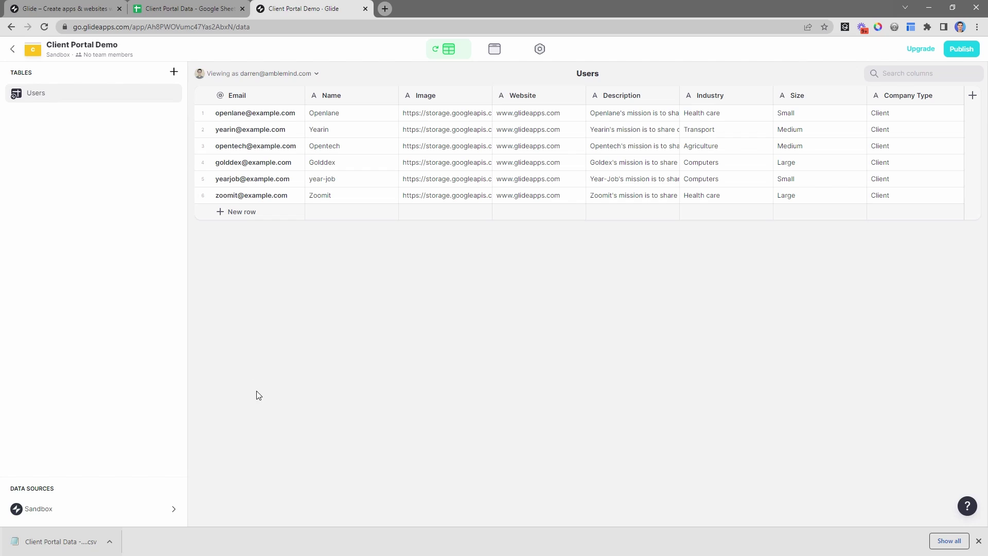
click(980, 542)
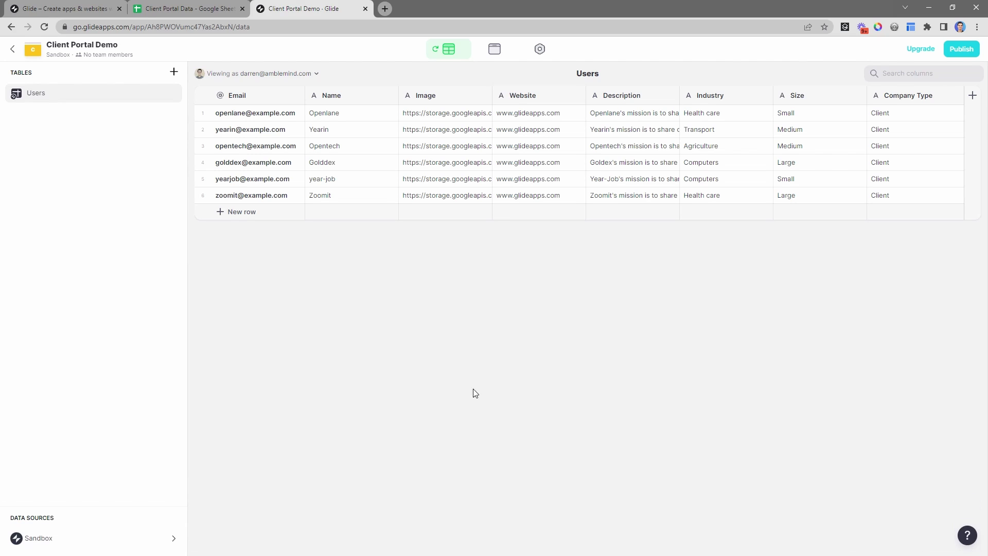
drag(248, 116, 255, 193)
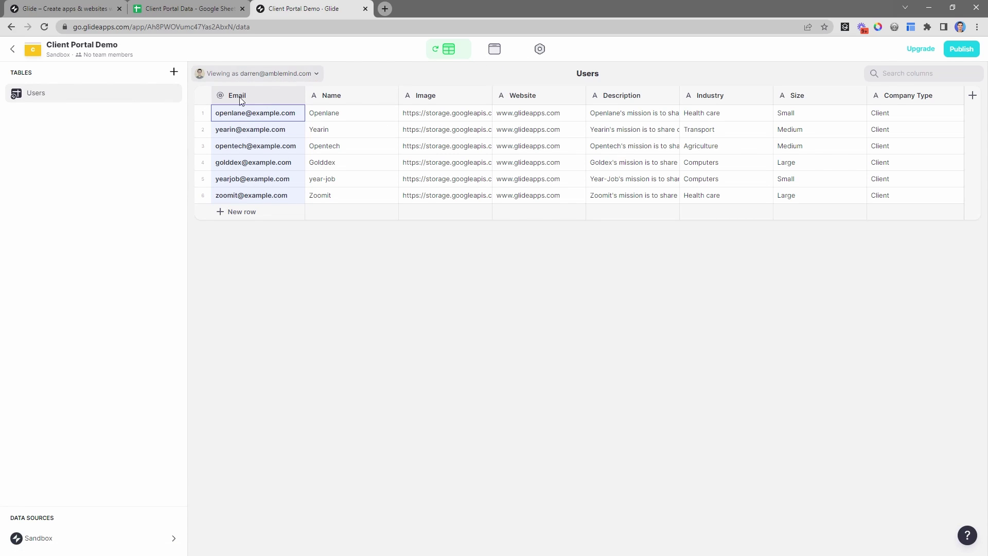
Step: Open the User Profile screen in the layout and set its source sheet to Users
click(495, 49)
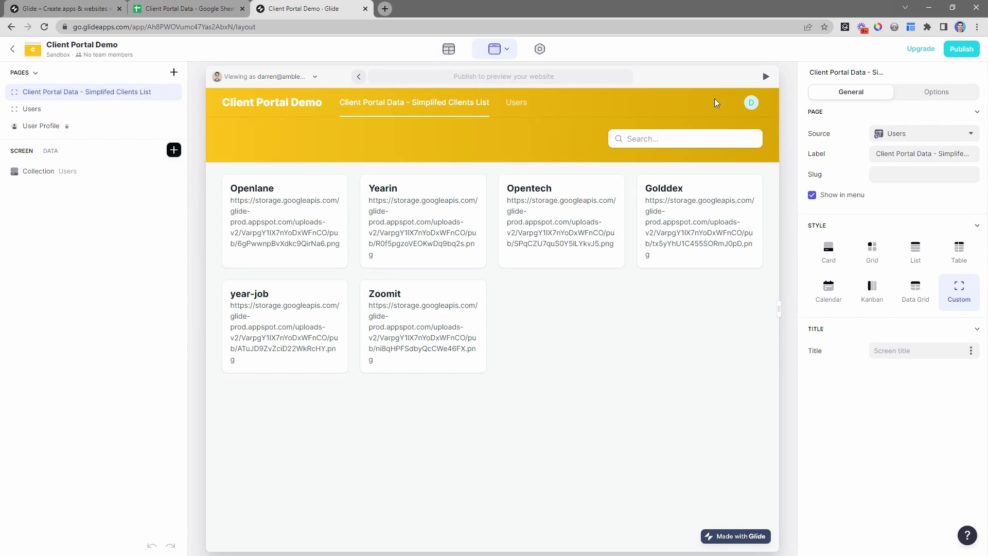
click(755, 105)
click(690, 128)
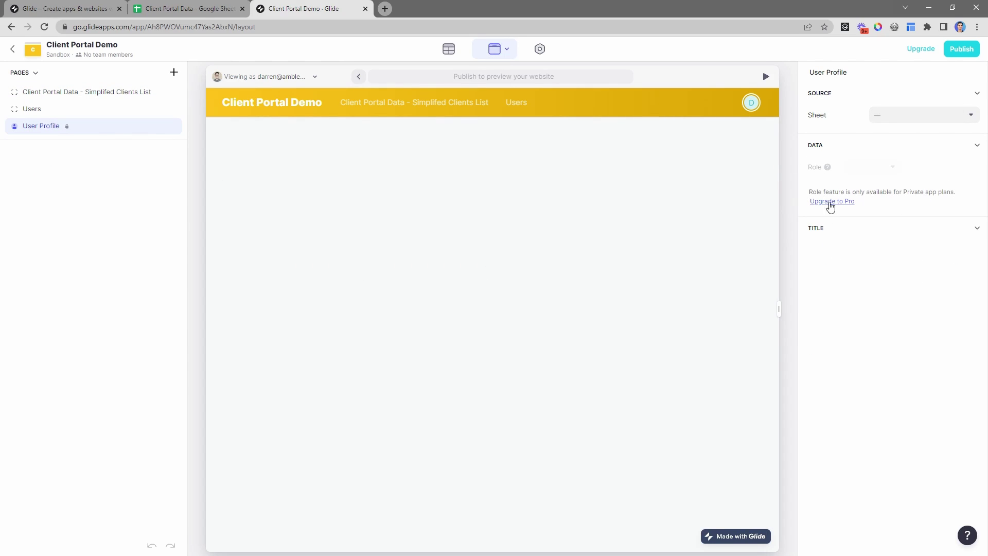
click(891, 121)
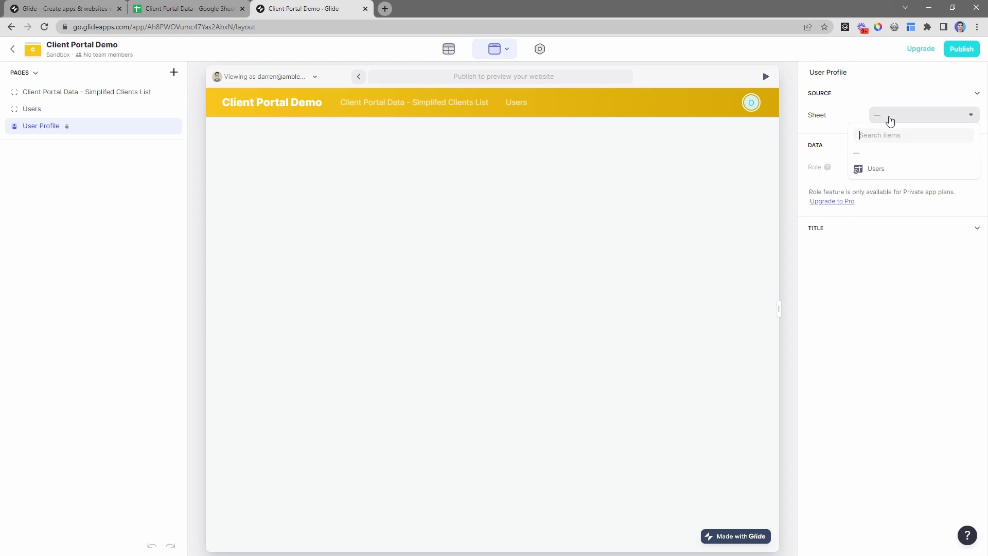
click(888, 169)
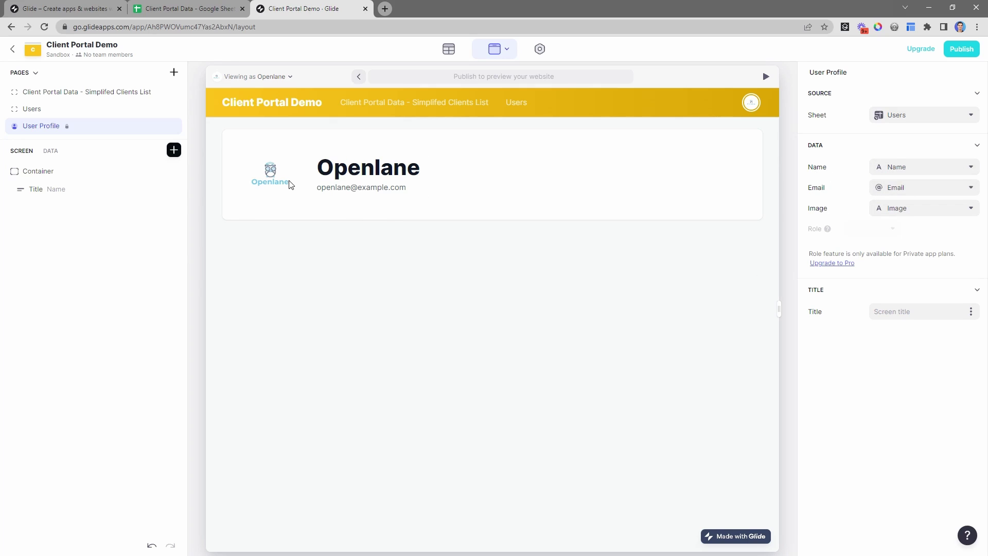
Step: Delete the empty Users page from the app's page list
drag(405, 175, 295, 262)
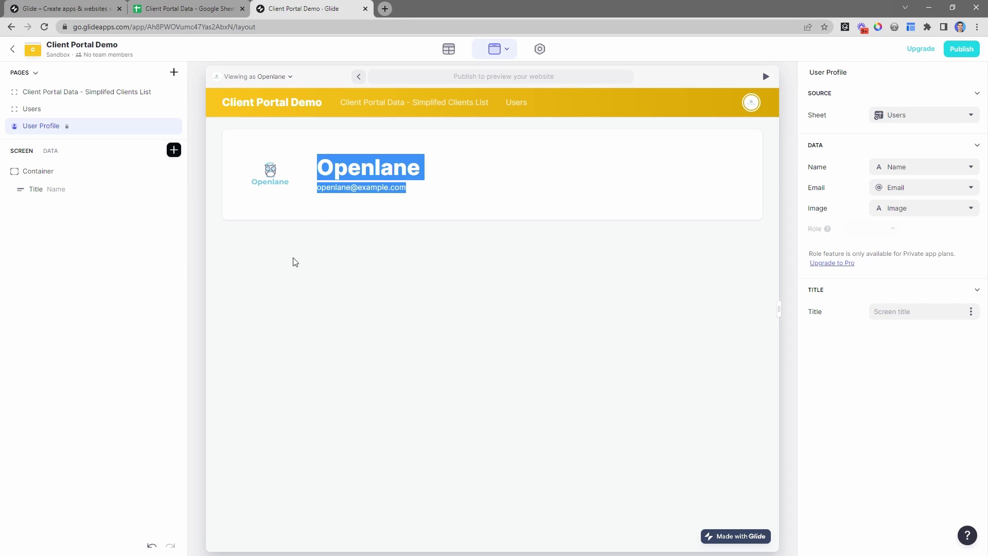
click(456, 195)
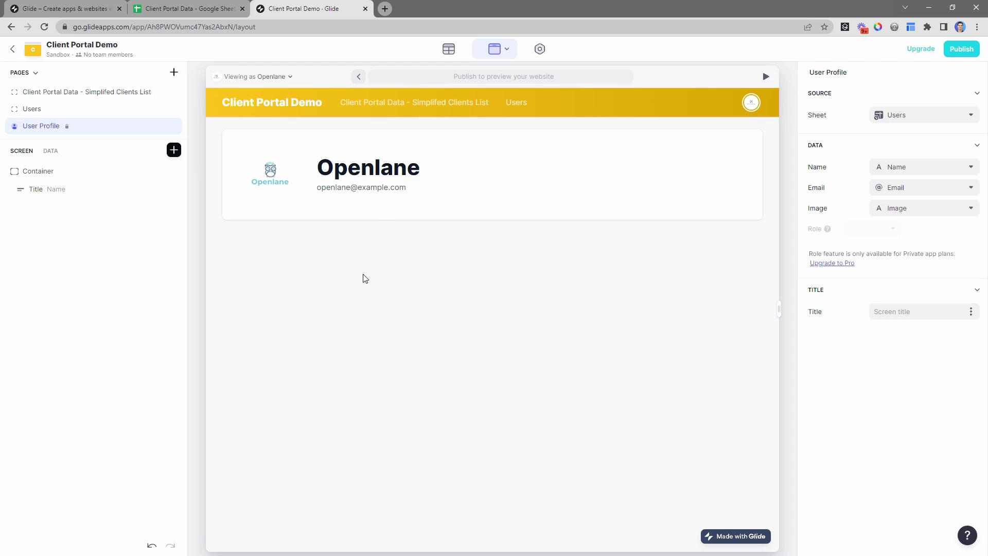
click(72, 112)
right_click(73, 113)
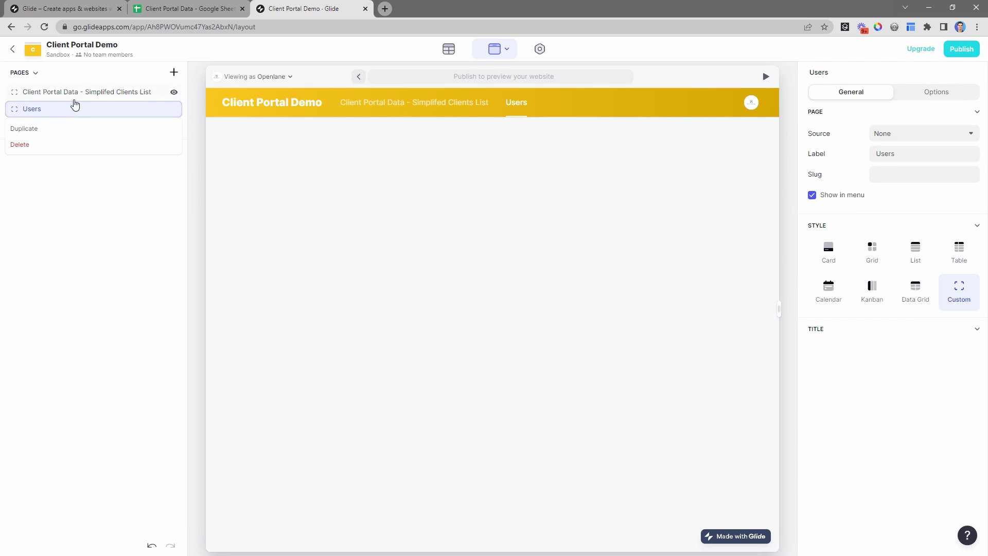
click(70, 144)
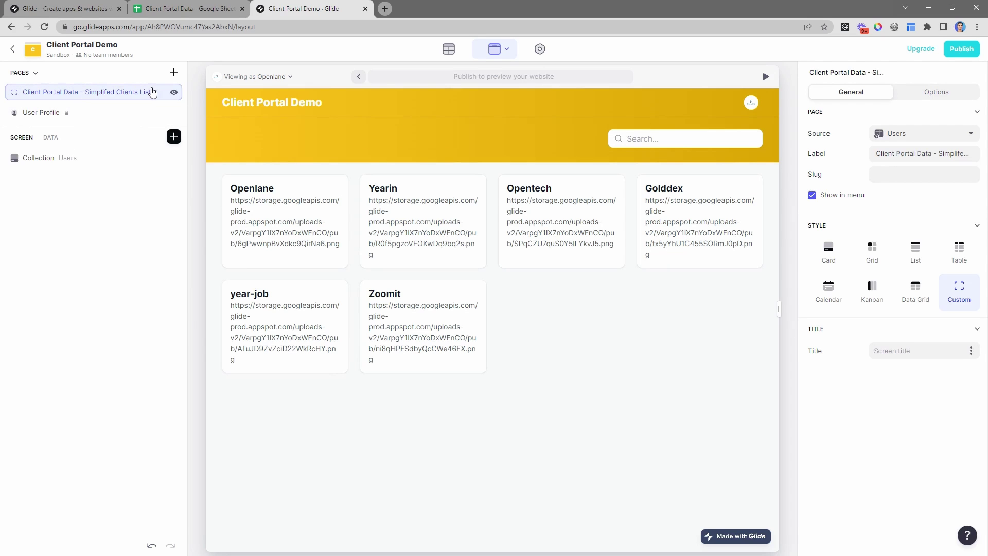
Step: Rename the "Client Portal Data - Simplifed Clients List" page as "Profile" and remove its Users collection component
double_click(109, 92)
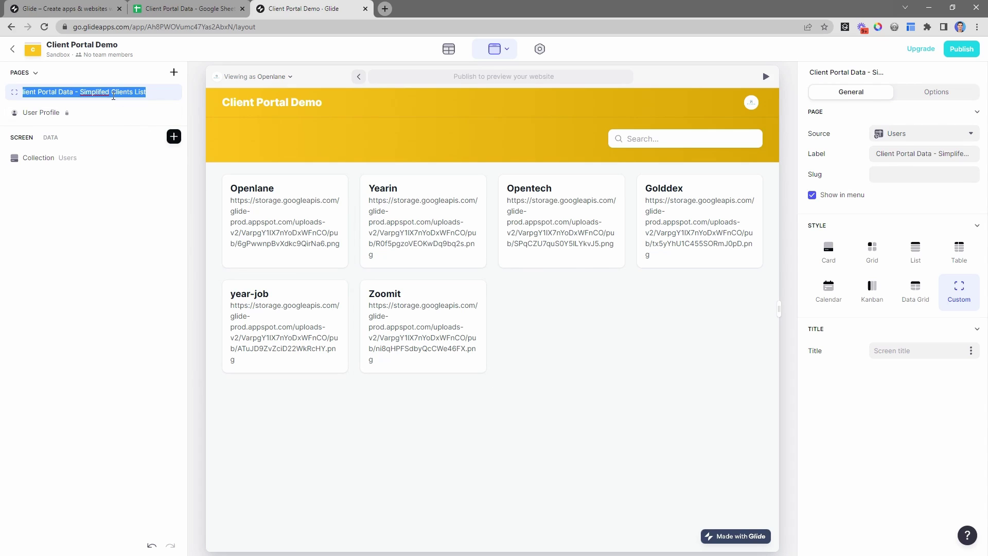
text(Profile)
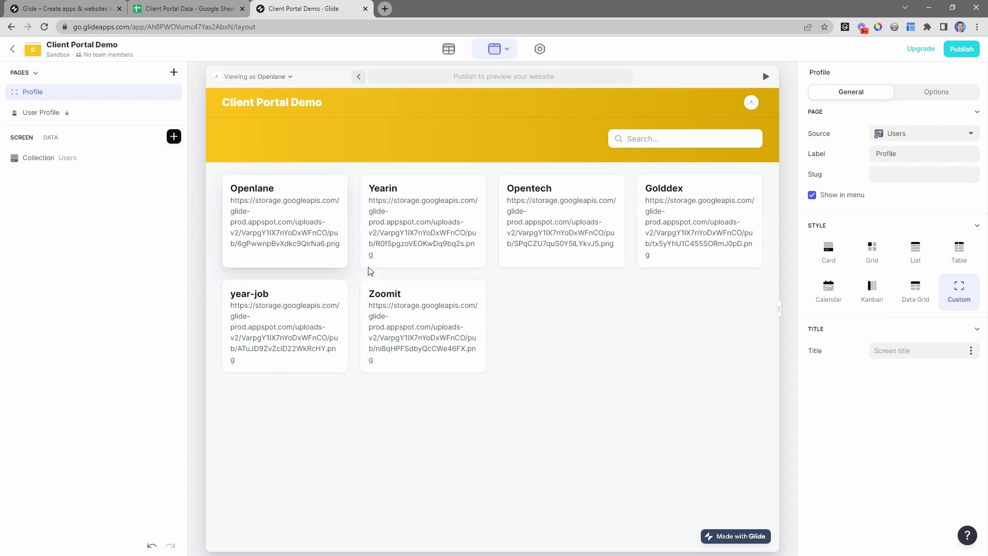
click(174, 158)
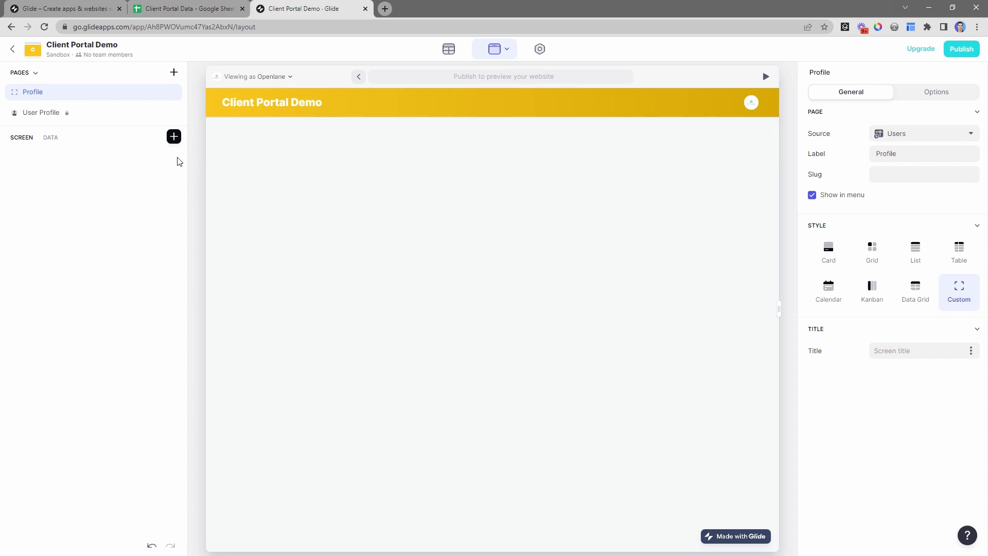
Step: Add a Profile title component to the Profile page and set its container padding to the largest option
click(174, 137)
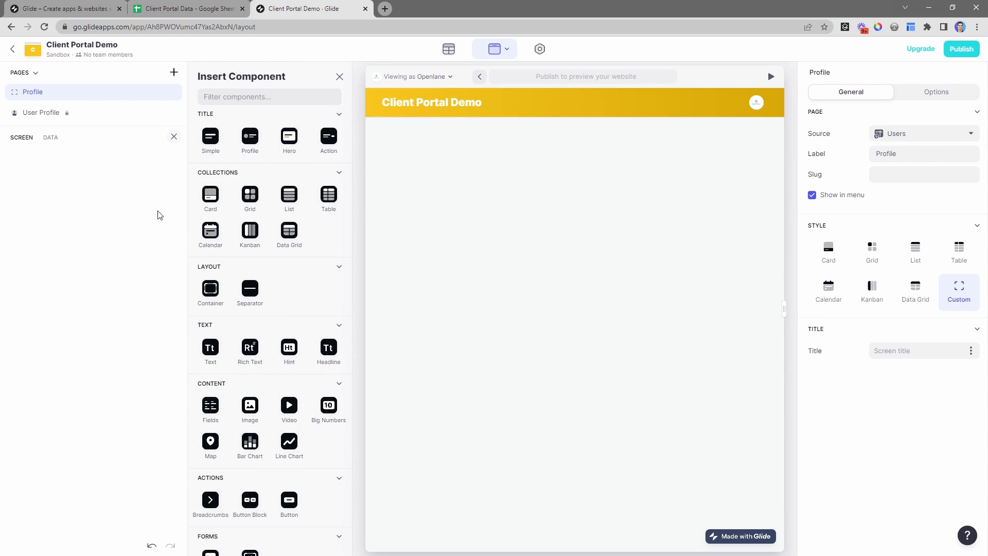
drag(250, 137, 98, 160)
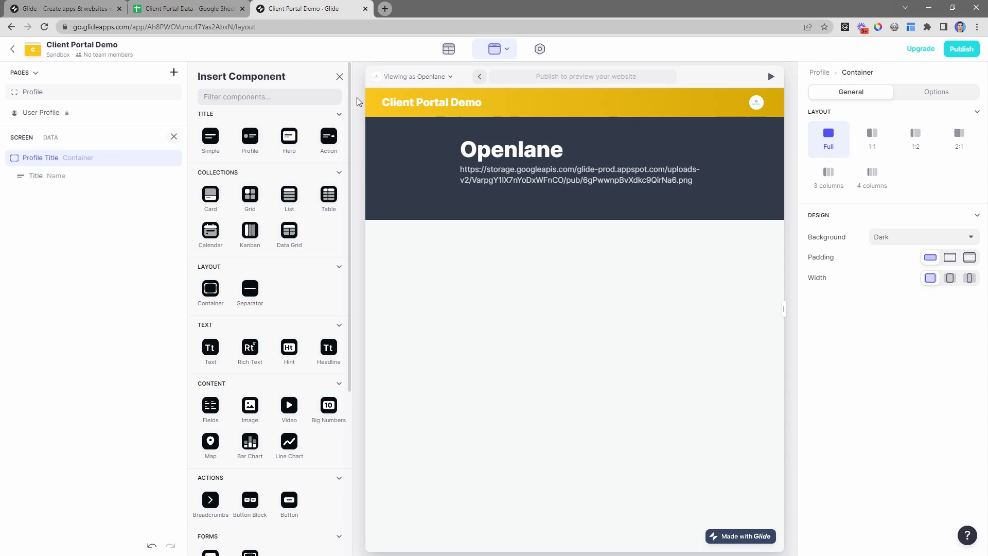
click(339, 77)
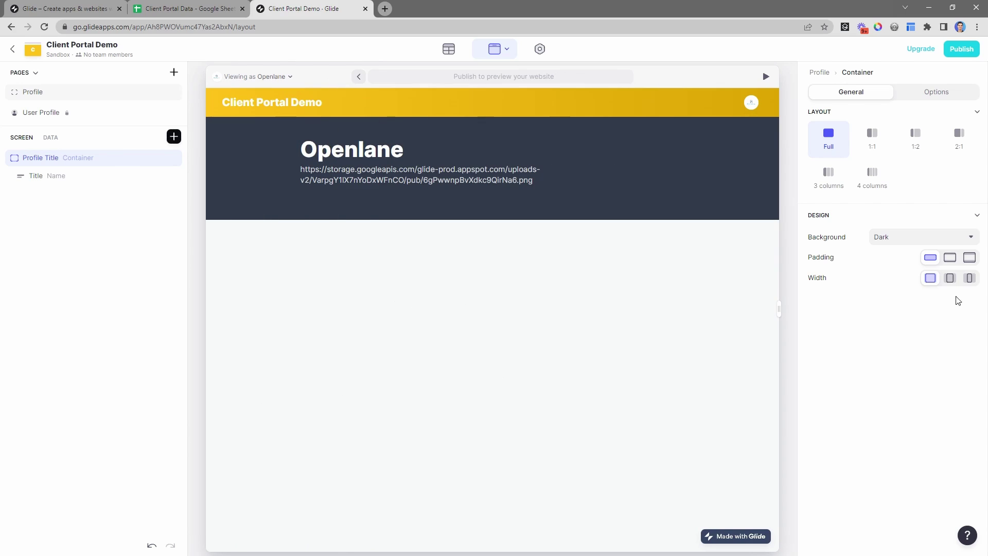
click(960, 256)
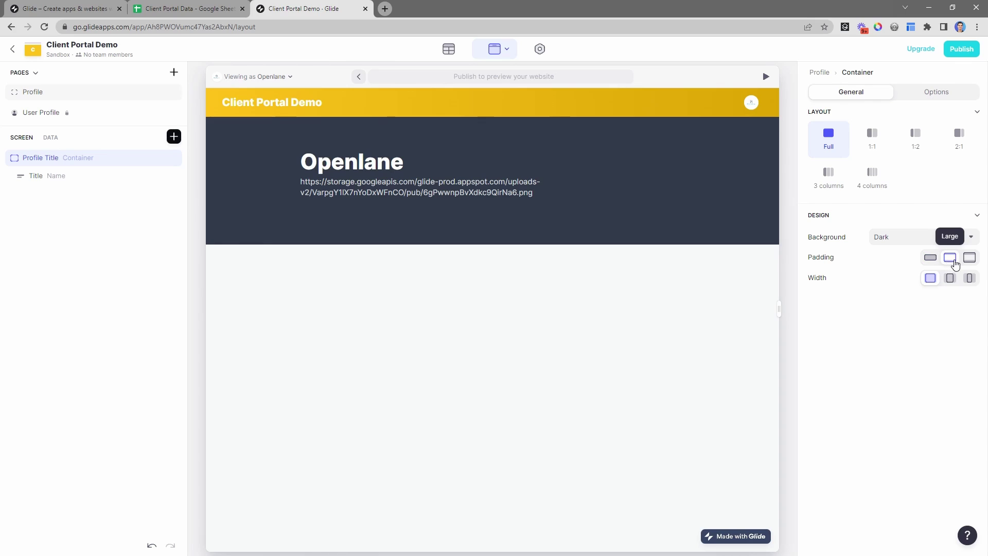
click(968, 257)
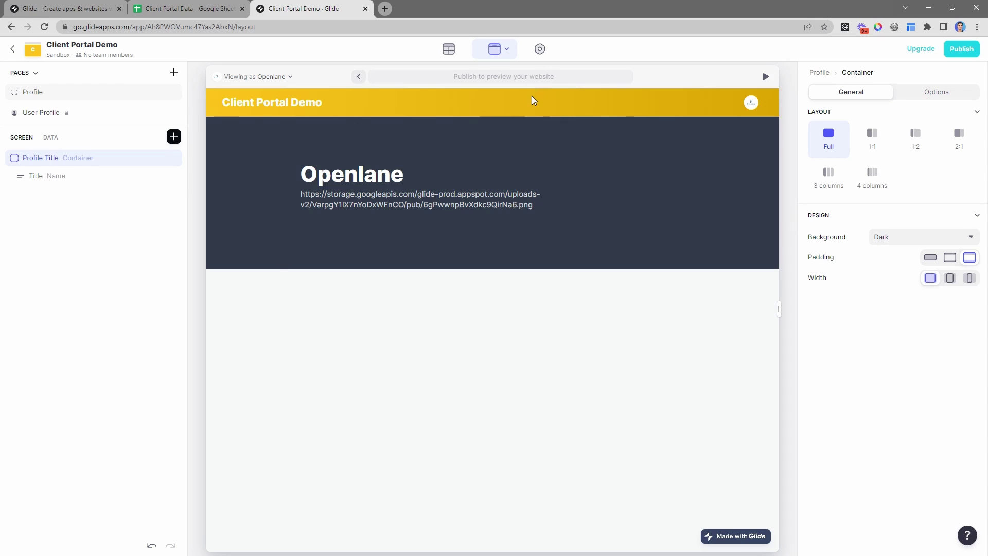
Step: Change the app's accent color to light blue in the appearance settings and return to the layout editor
click(540, 49)
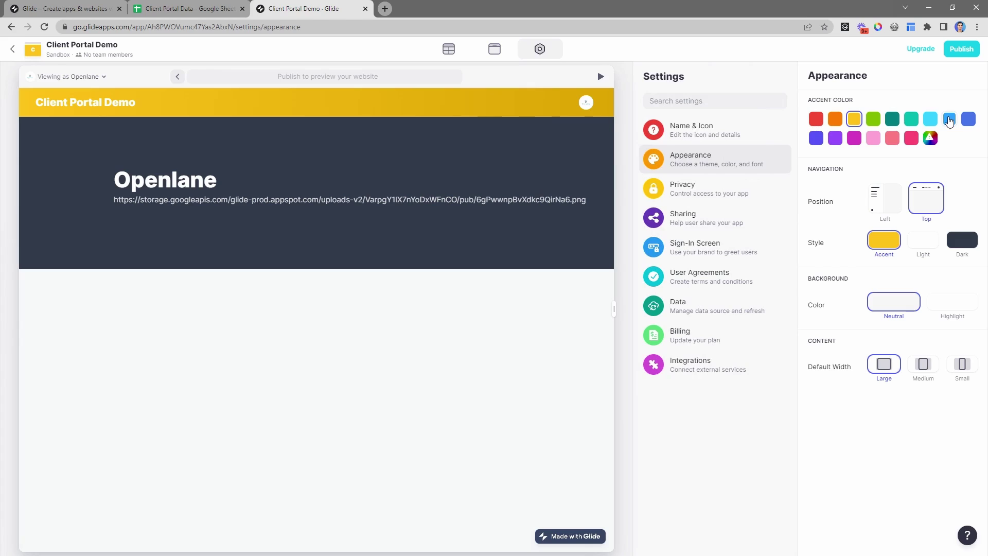
click(950, 120)
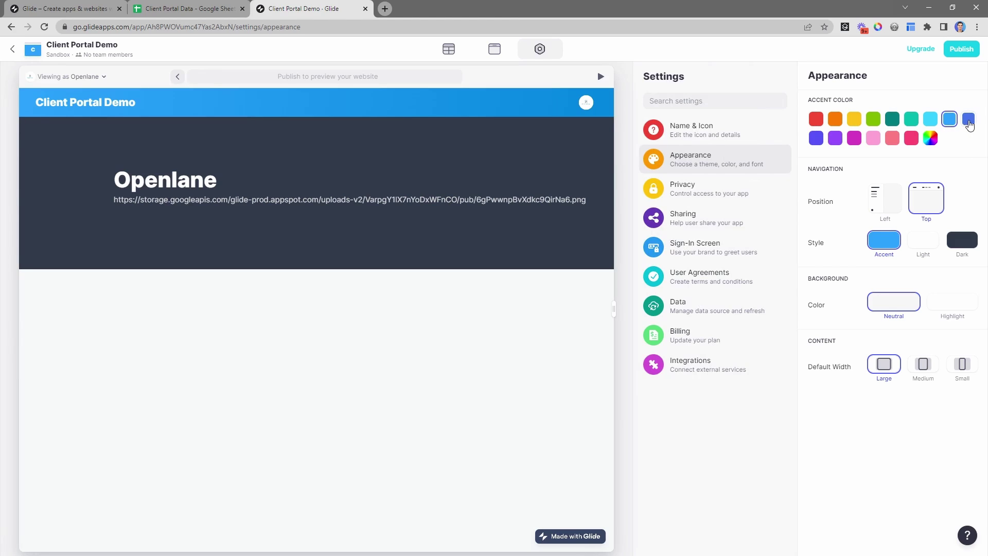
click(495, 49)
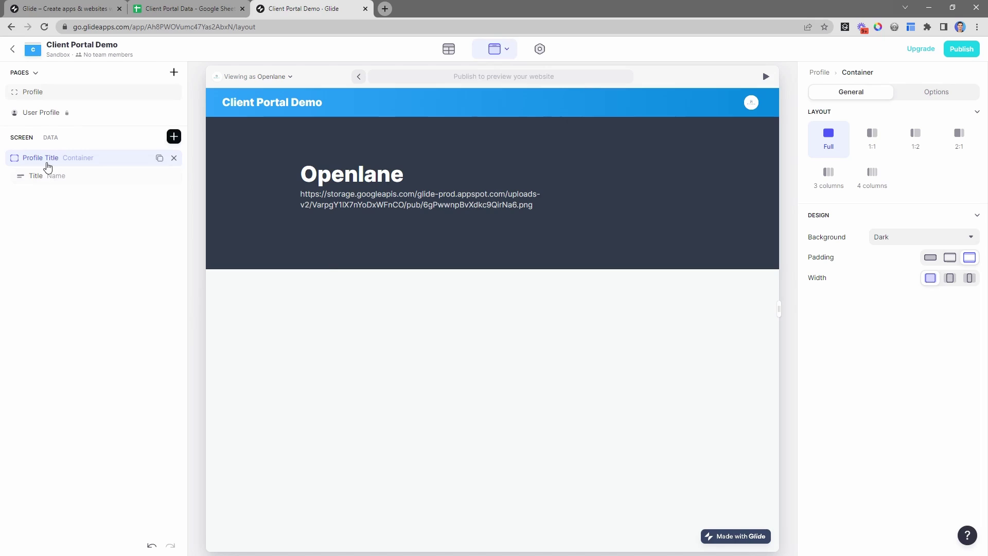
Step: Set the profile title's image to the Image column and its subtitle to the Email column
click(72, 181)
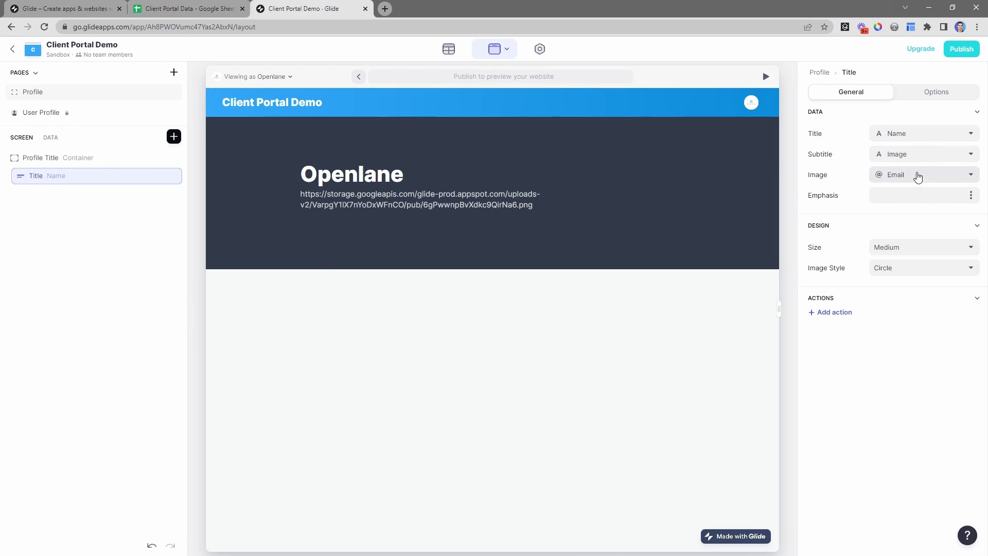
click(896, 176)
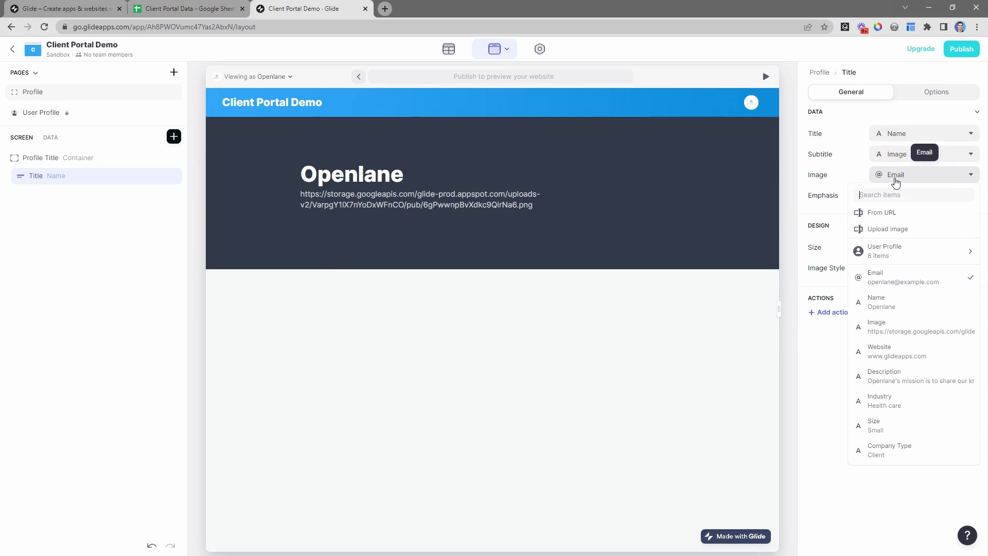
click(888, 330)
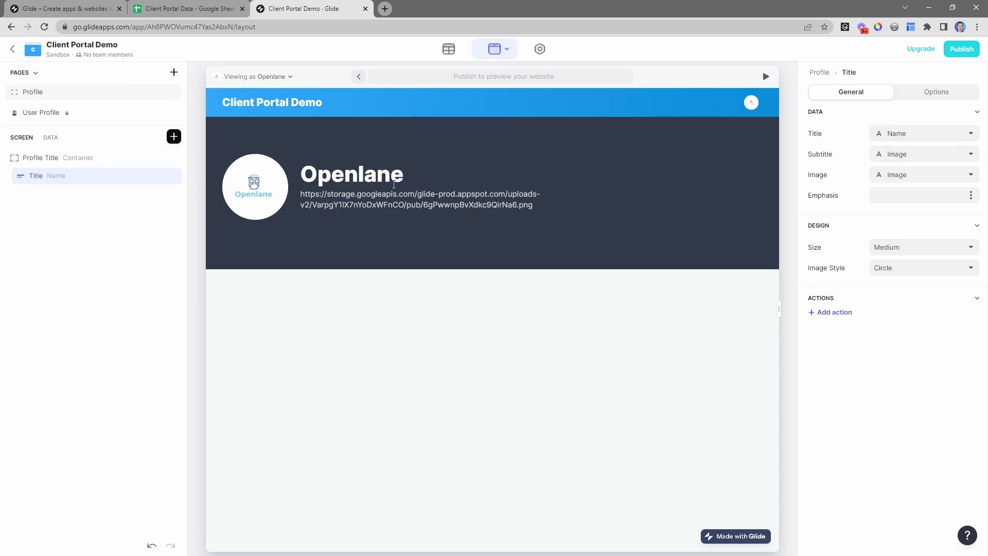
drag(401, 178, 287, 178)
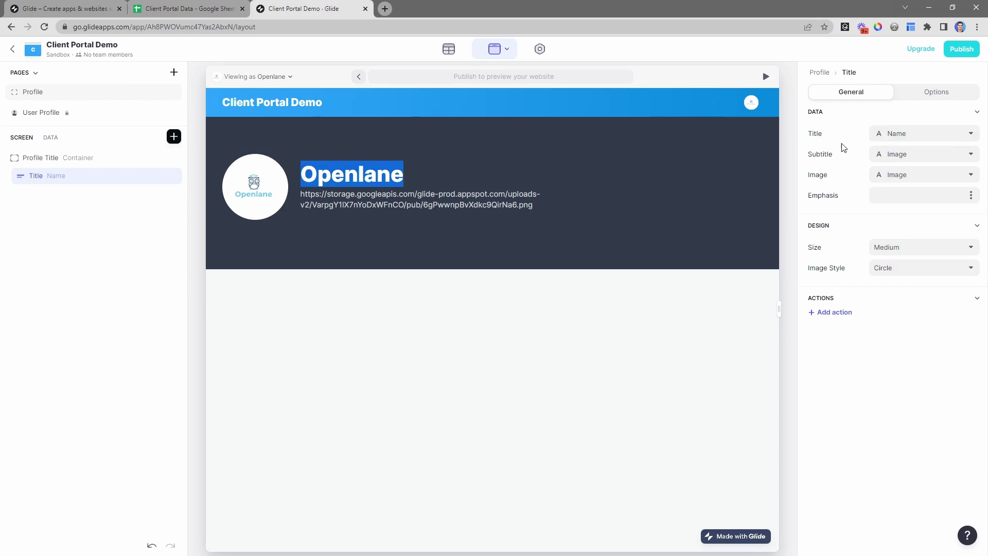
click(405, 177)
double_click(340, 176)
drag(564, 204, 303, 201)
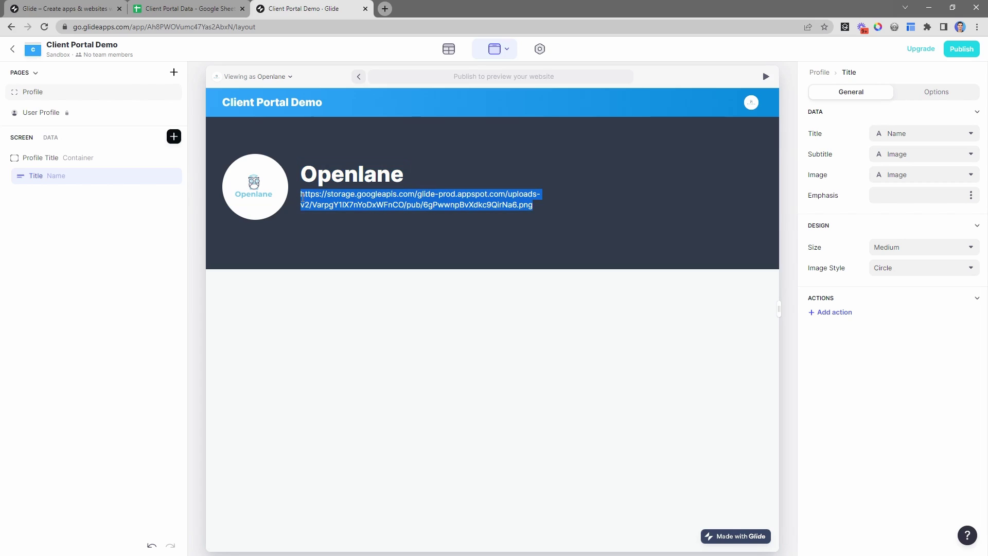
click(914, 157)
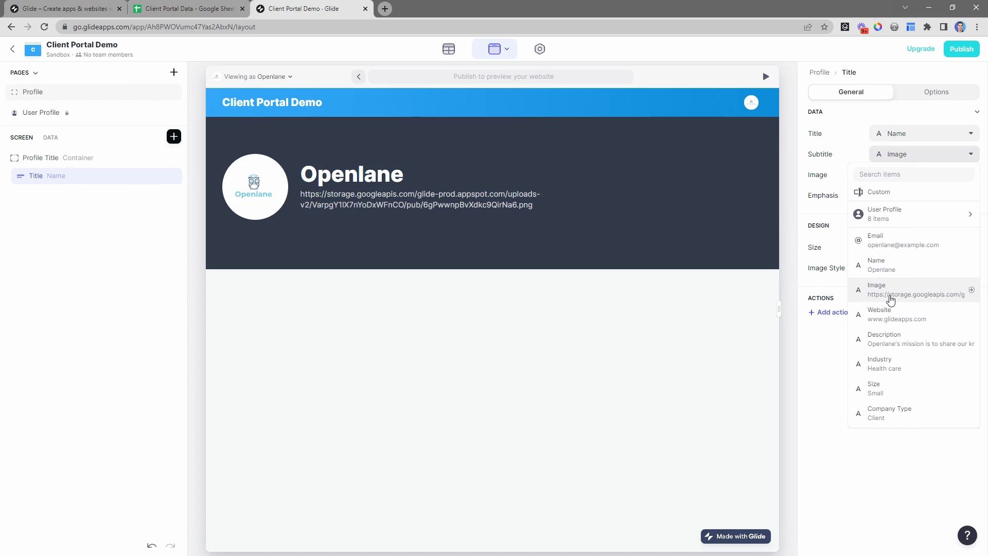
click(885, 241)
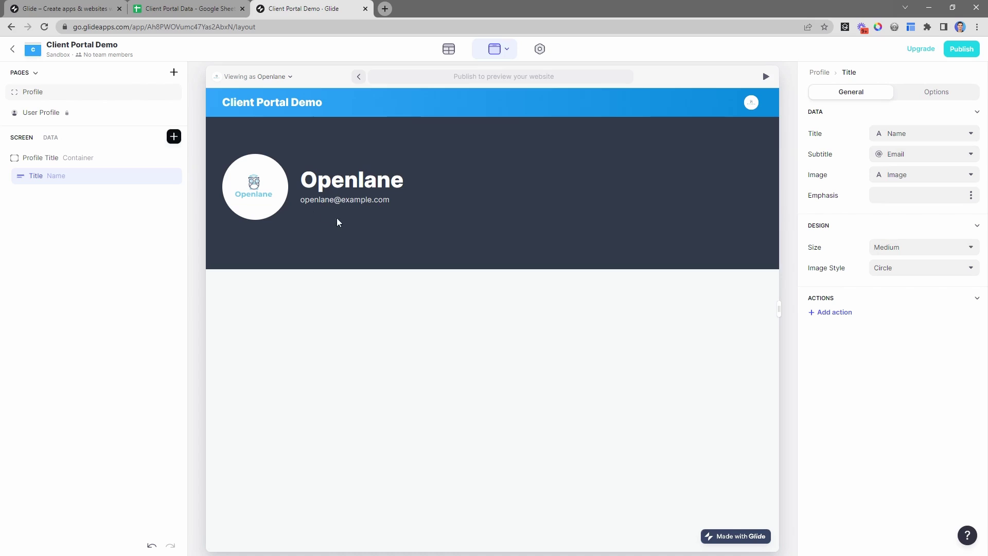
Step: Add an Open Link action titled "Website" to the profile title, using the Website column as its URL
click(822, 315)
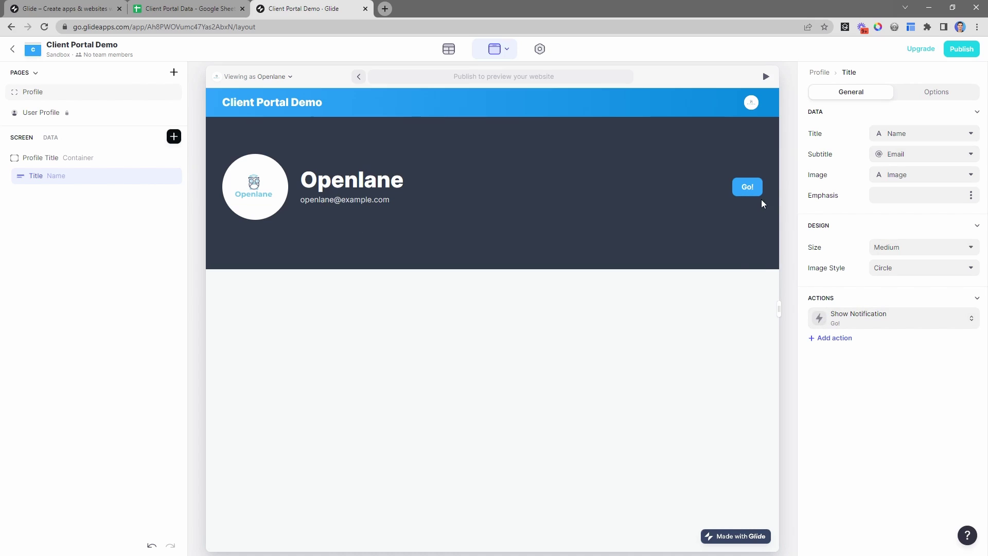
click(834, 318)
click(819, 388)
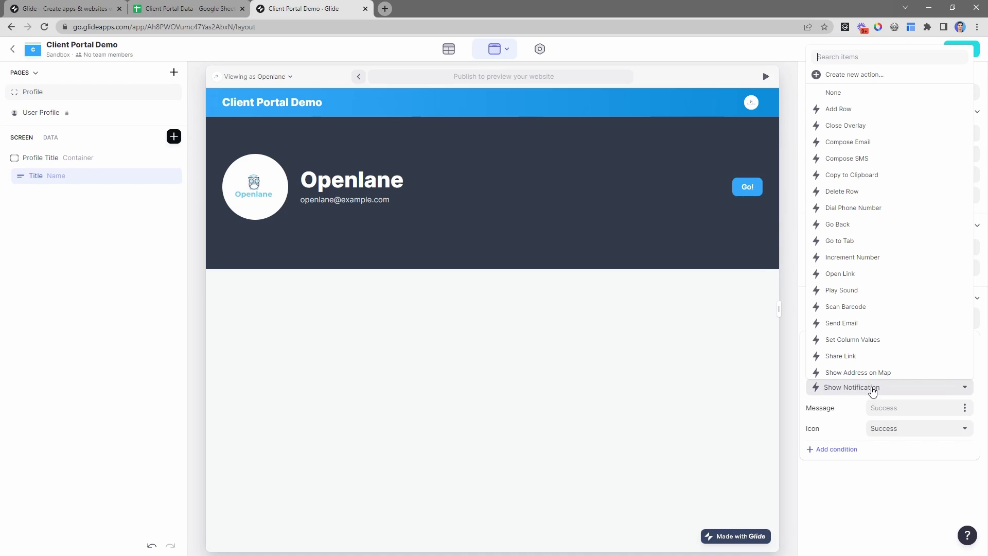
click(844, 272)
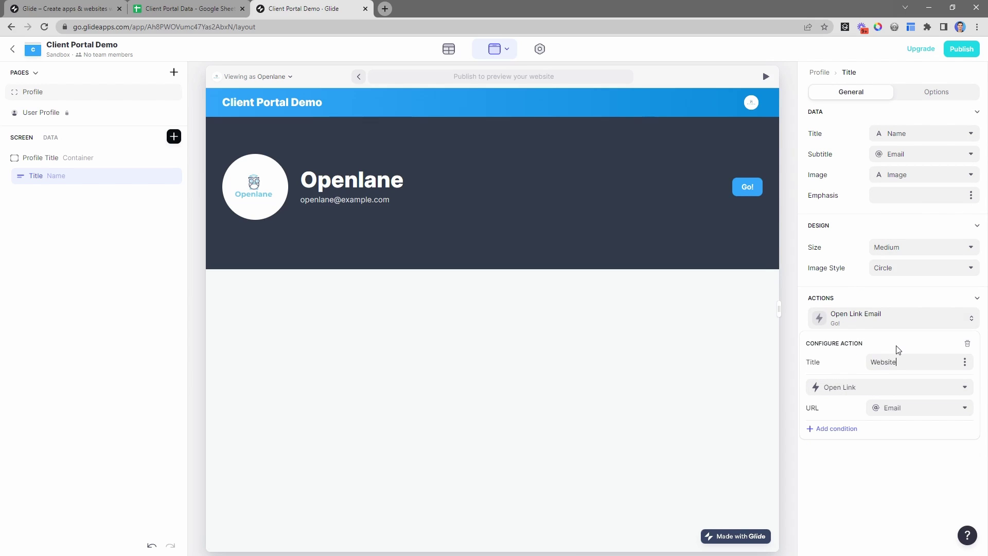
click(916, 407)
click(905, 324)
click(643, 309)
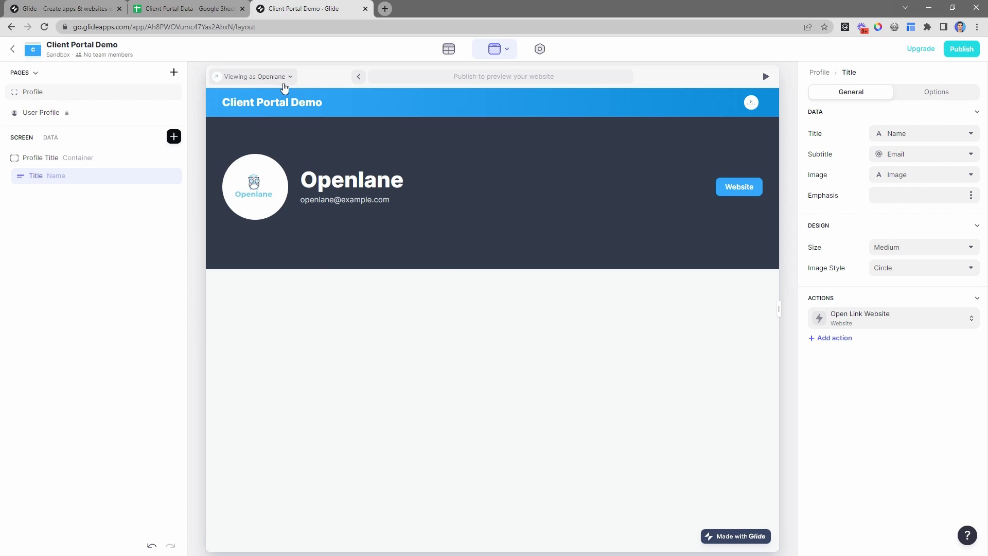
Step: Enlarge the browser view to 125% and preview the Profile page as the Yearin and Opentech users
key(ctrl+minus)
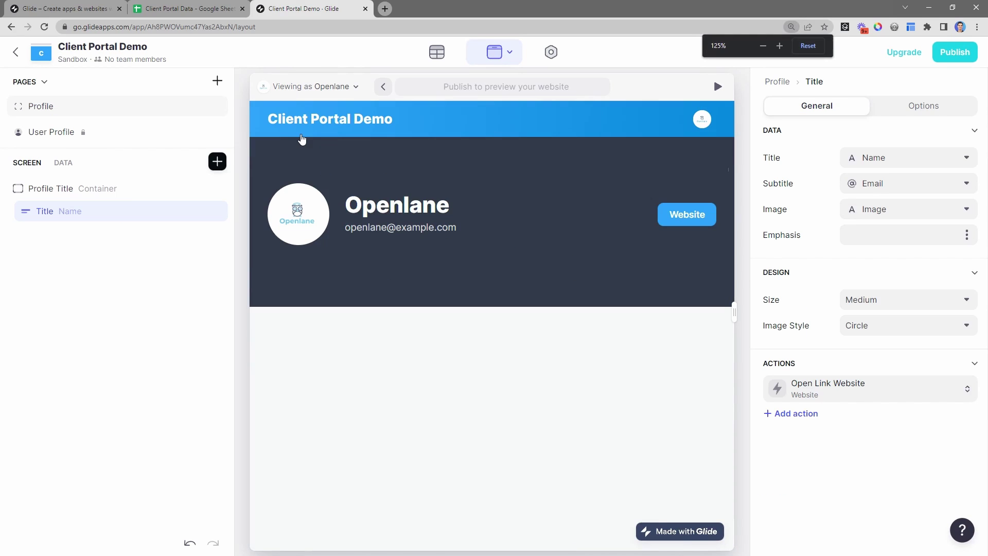
click(340, 89)
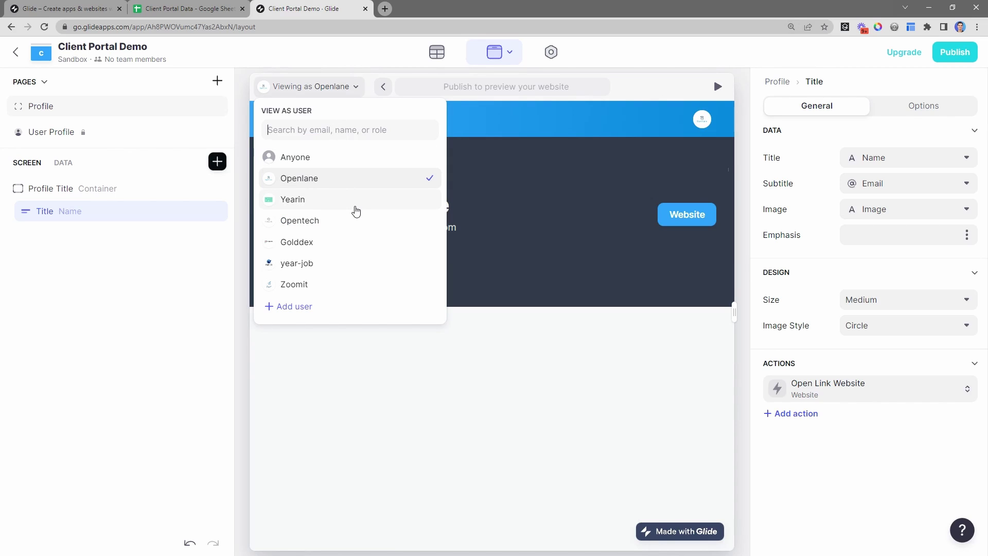
click(355, 206)
click(419, 360)
click(323, 88)
click(320, 221)
click(435, 395)
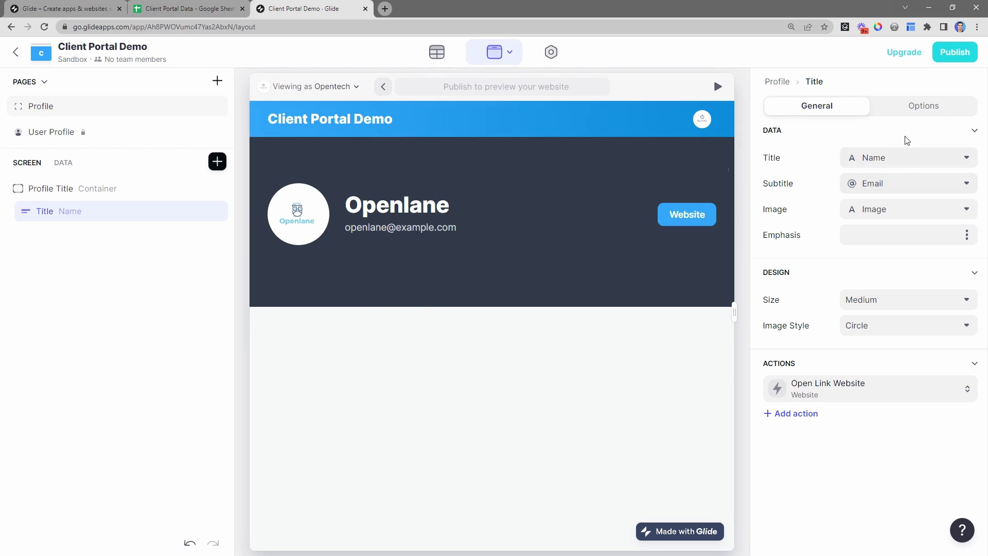
Step: Compare the Profile page's source and displayed record with the row order in the Users table
click(56, 110)
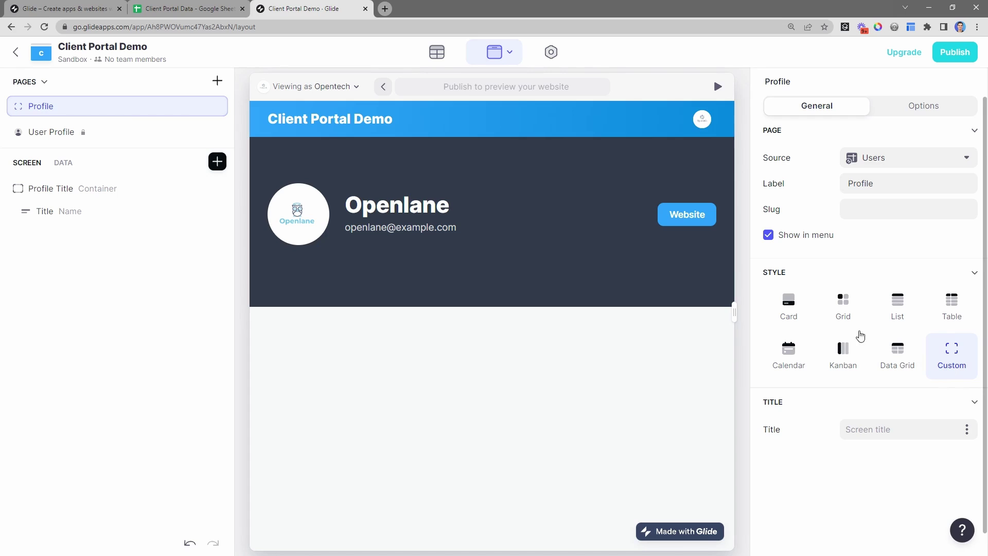
click(446, 57)
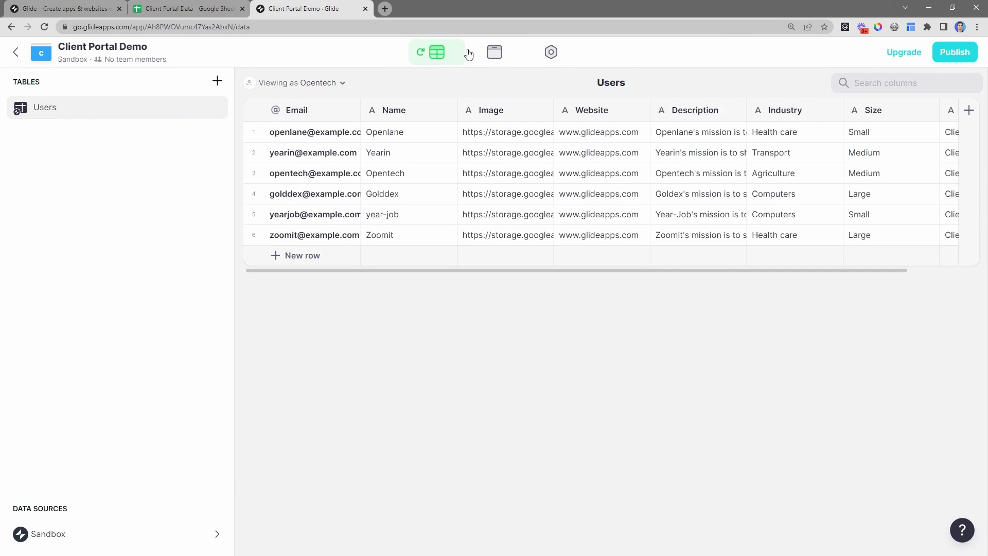
click(494, 52)
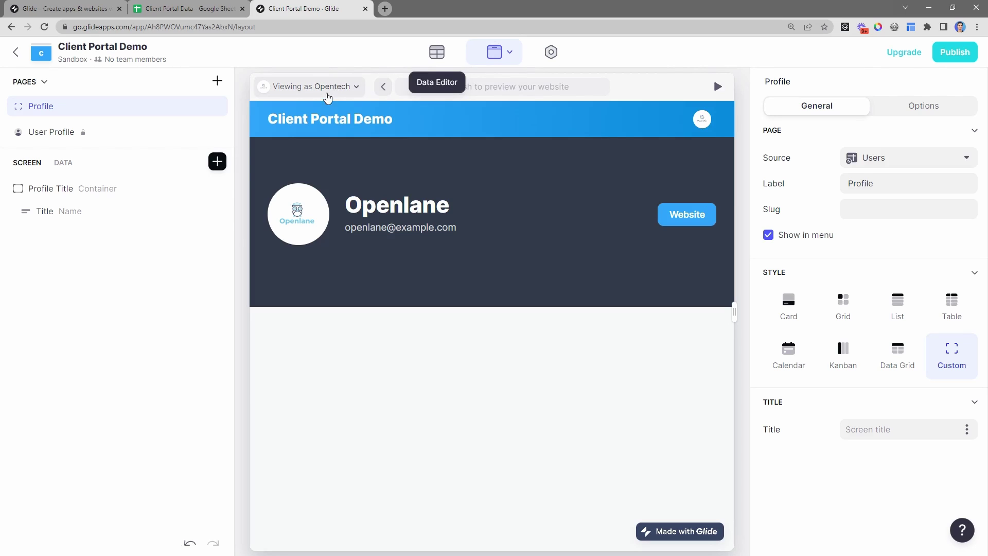
click(438, 53)
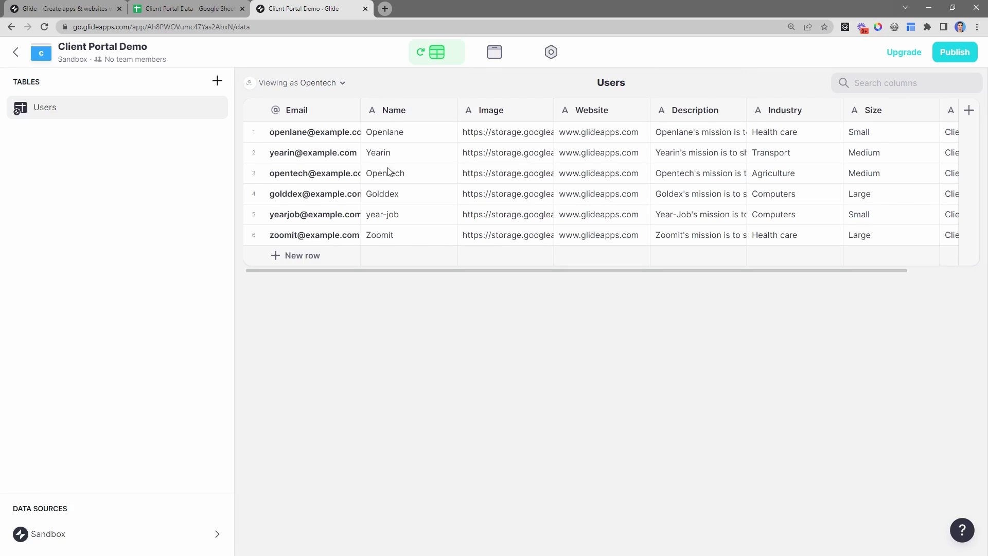
click(494, 64)
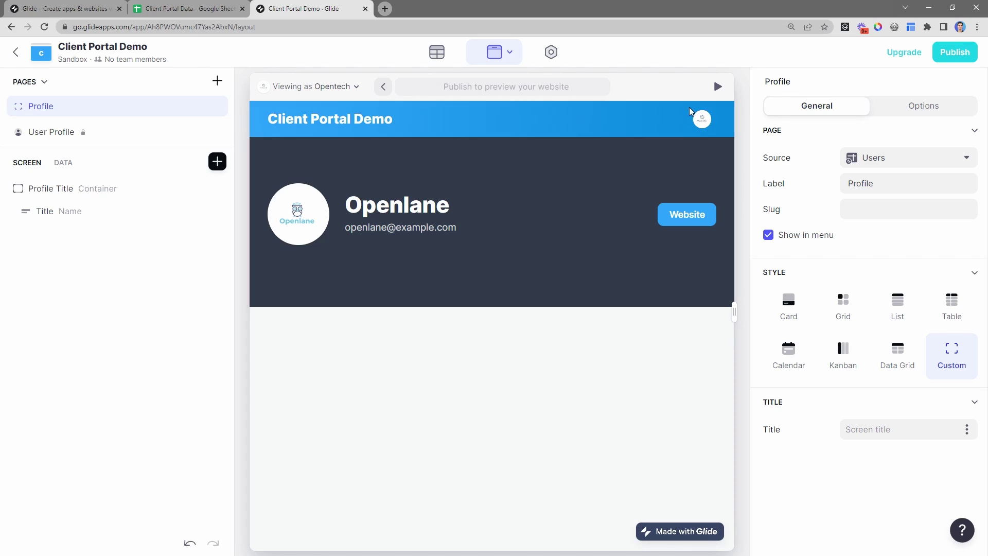
Step: Filter the Profile page's data so that Email is the signed-in User Profile's Email
click(896, 104)
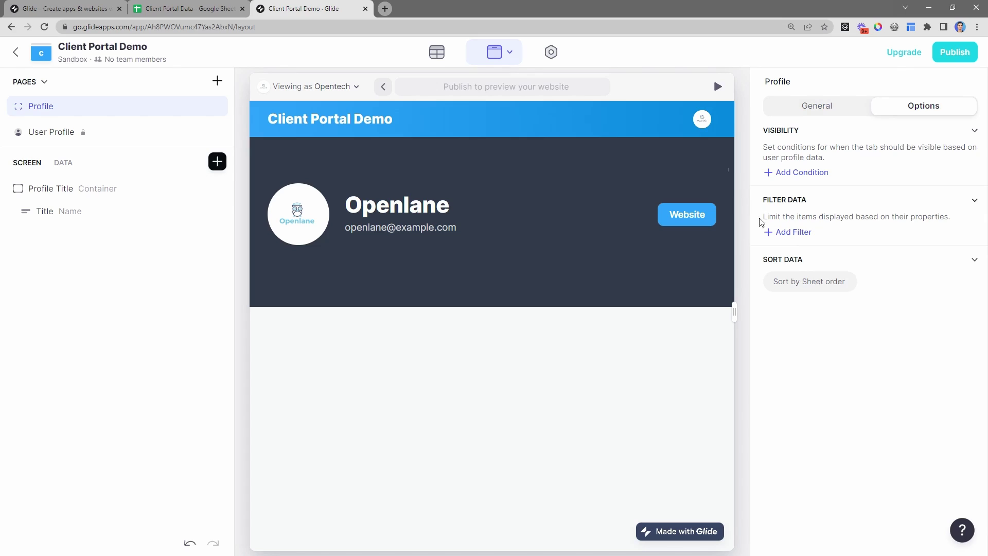
click(789, 234)
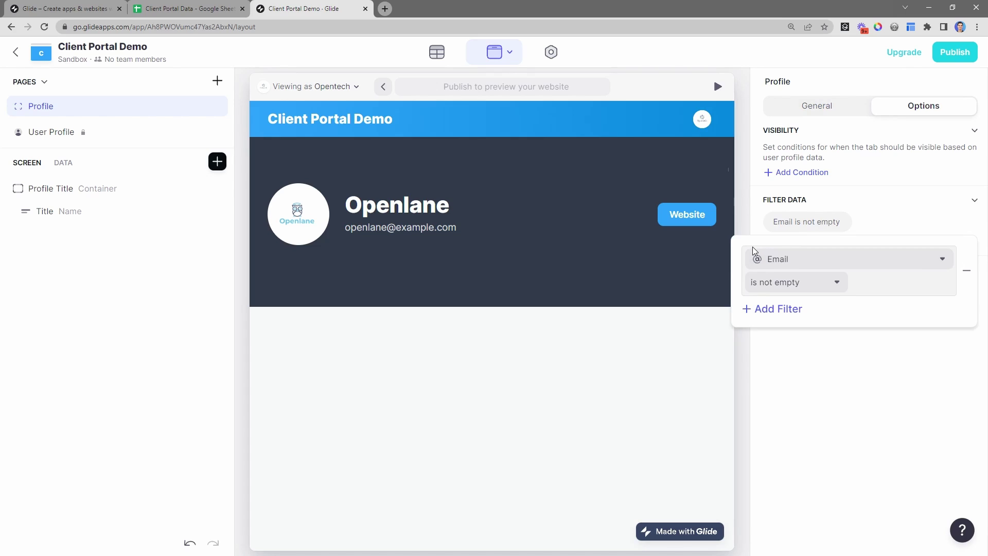
click(788, 262)
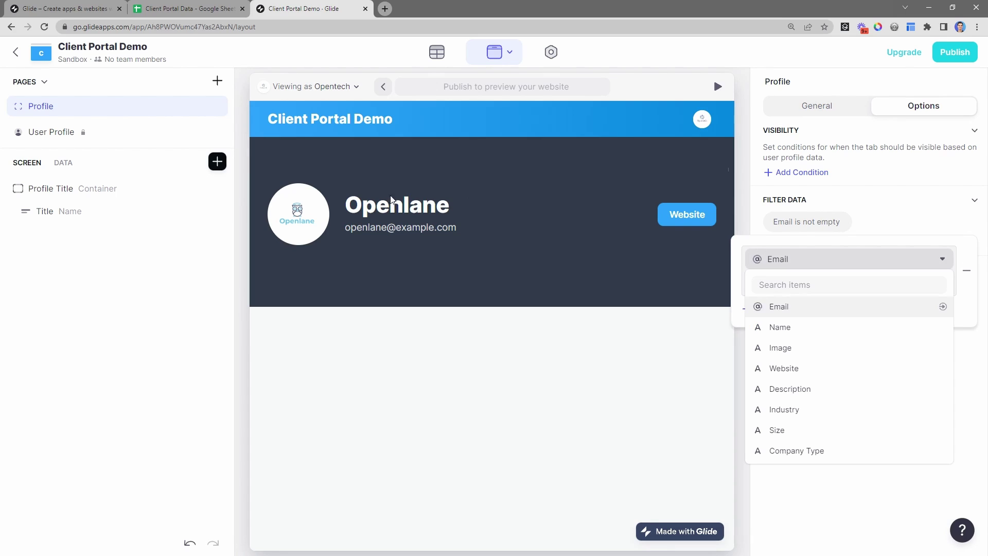
click(616, 263)
click(793, 282)
click(775, 307)
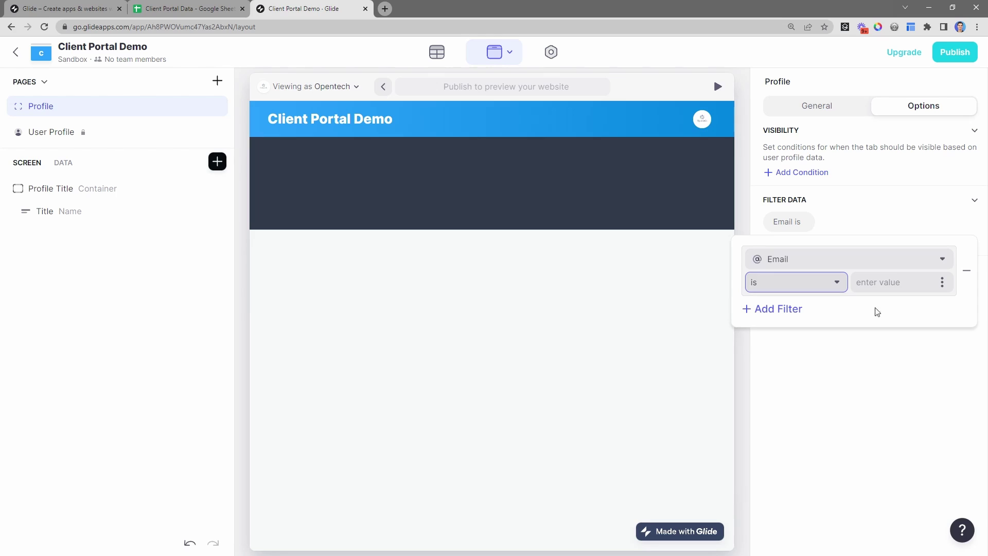
click(942, 283)
mouse_move(819, 352)
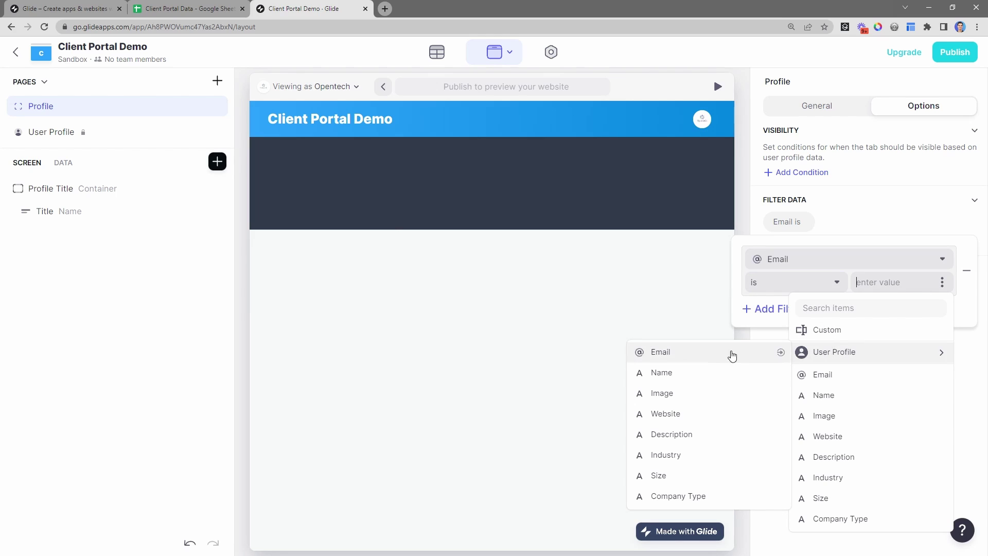
click(714, 354)
click(714, 363)
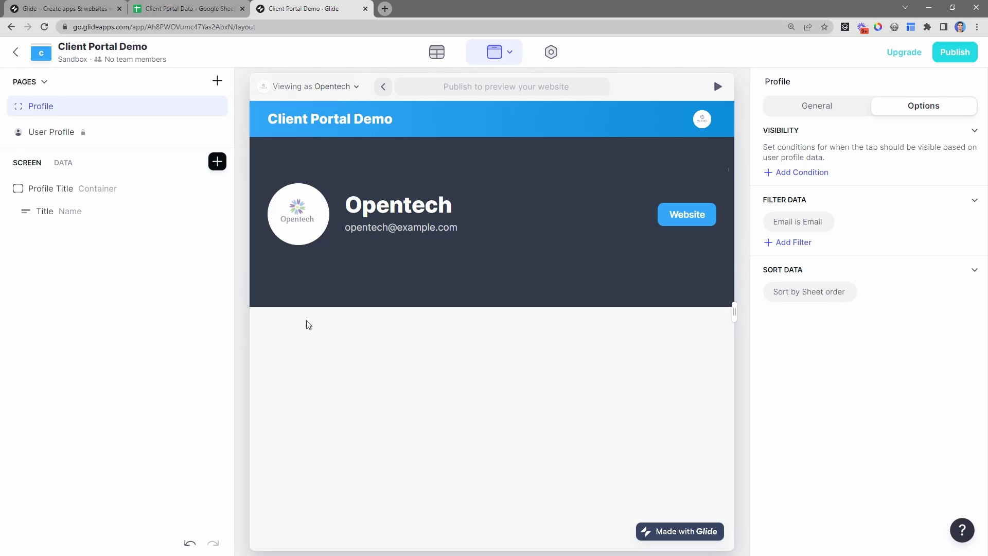
Step: Review the email addresses identifying each client row in the Users table
click(437, 52)
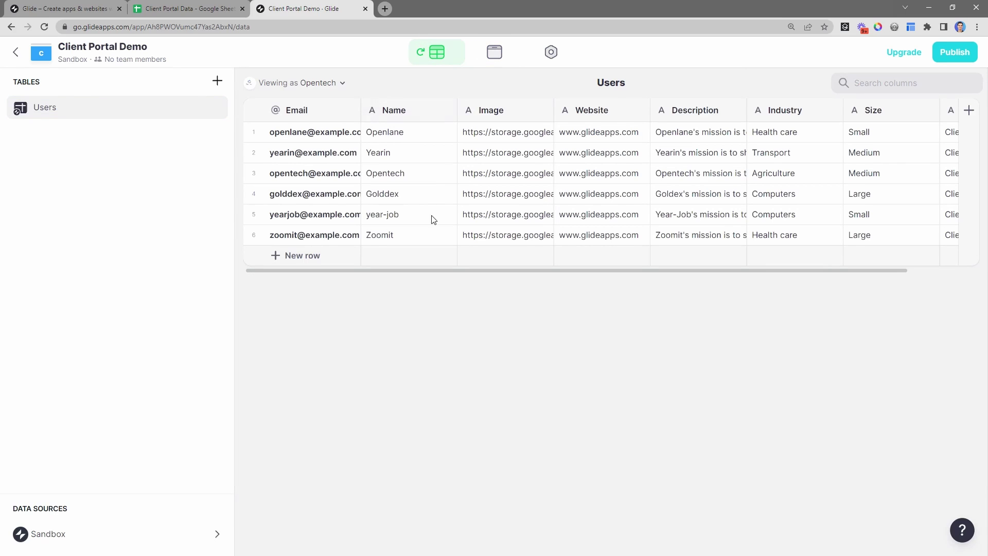
click(293, 138)
drag(293, 142, 297, 241)
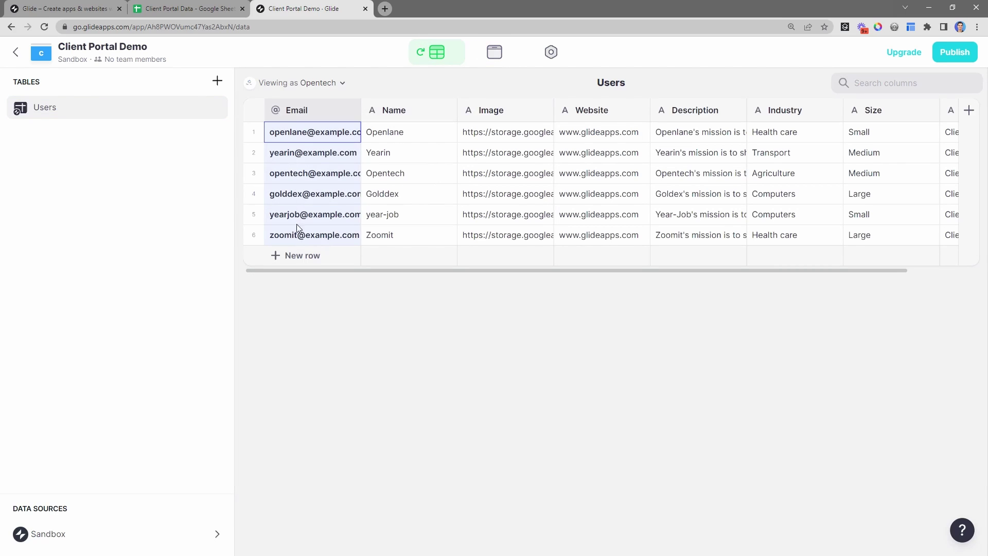
click(292, 194)
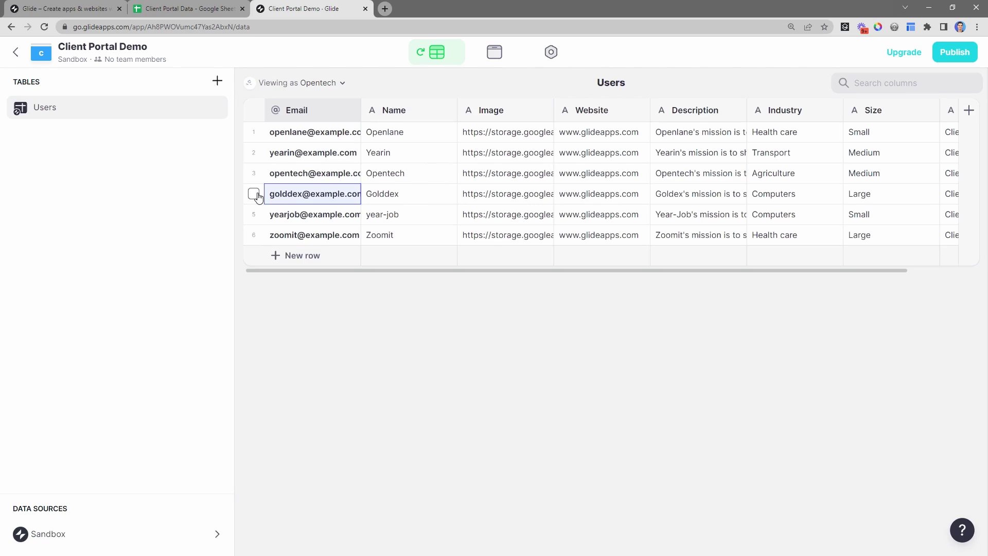
click(284, 216)
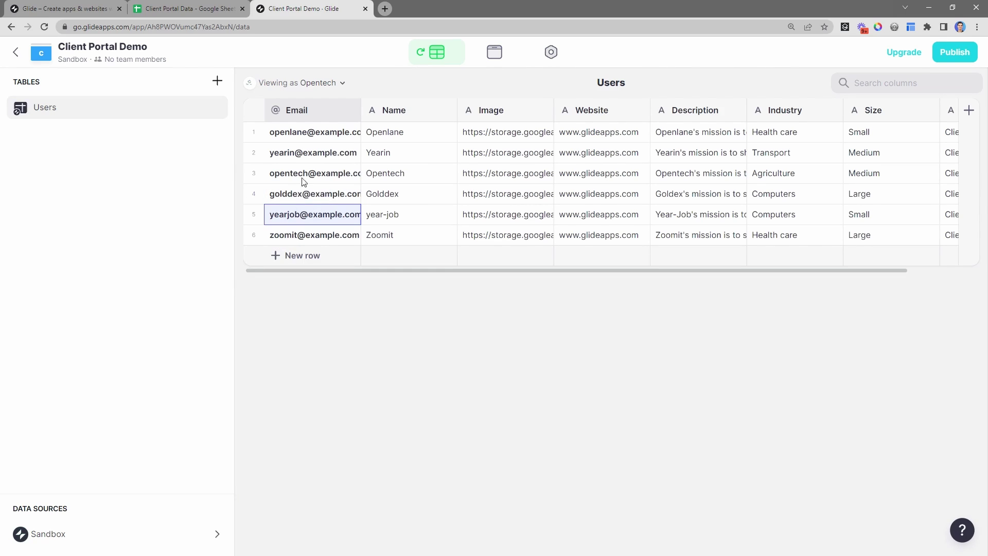
Step: Preview the filtered Profile page as the Golddex user and as the year-job user
click(498, 60)
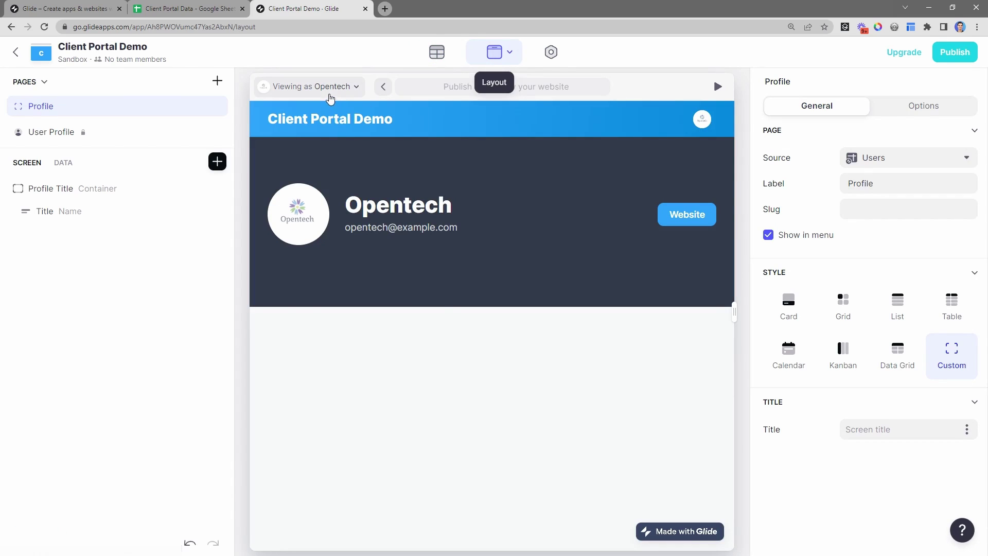
click(345, 88)
click(324, 241)
click(330, 87)
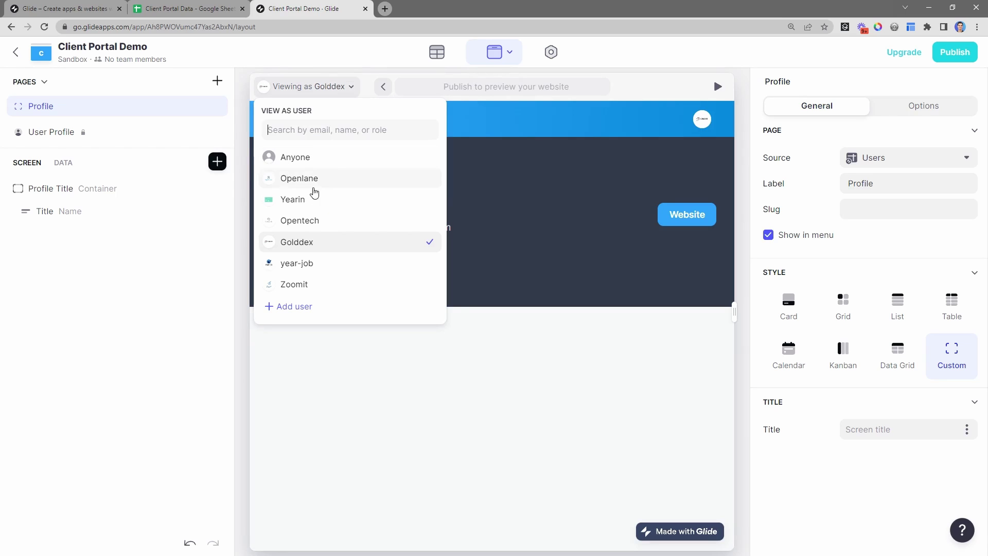
click(309, 263)
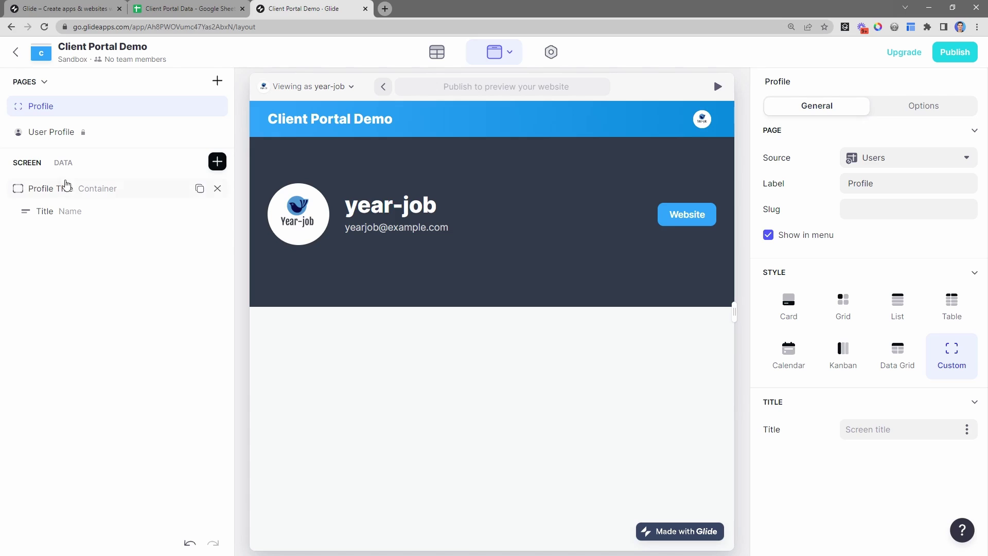
Step: Examine the Profile page's underlying record data, including its Description, Industry, Size and Company Type columns
click(64, 163)
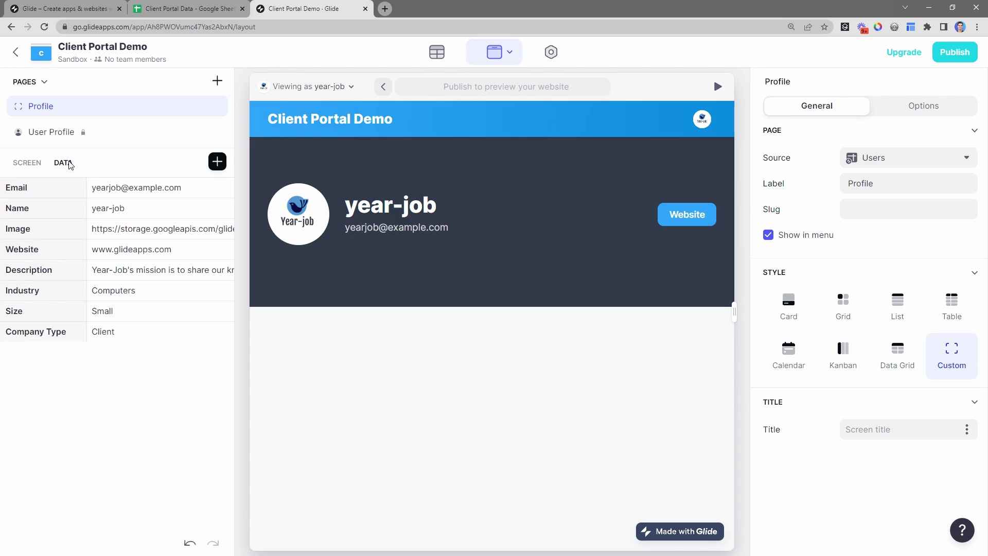
drag(235, 242, 364, 261)
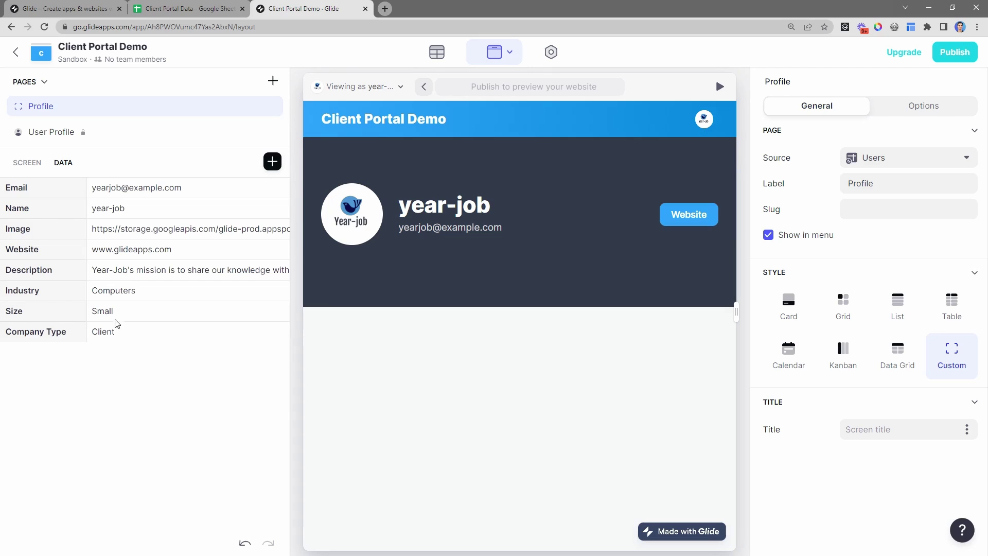
click(64, 312)
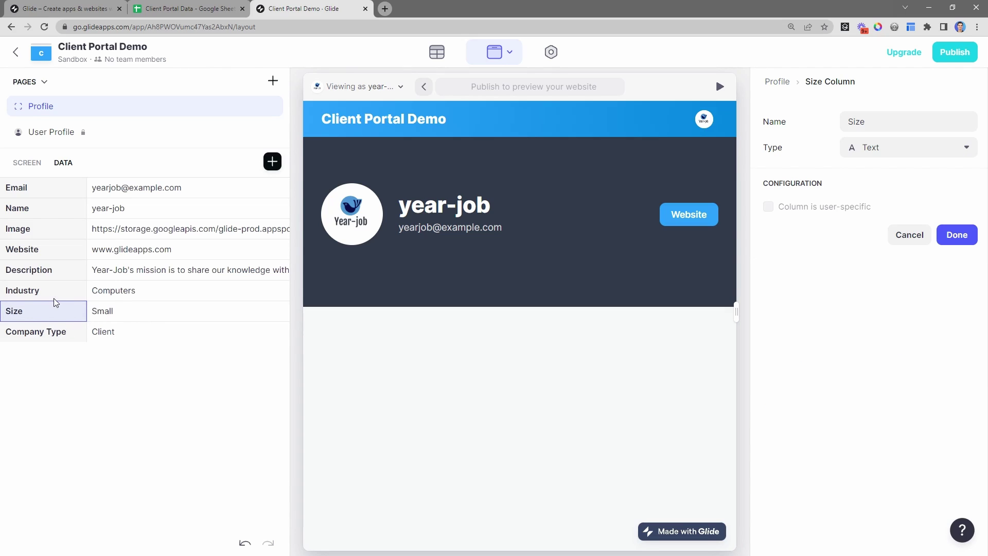
click(64, 288)
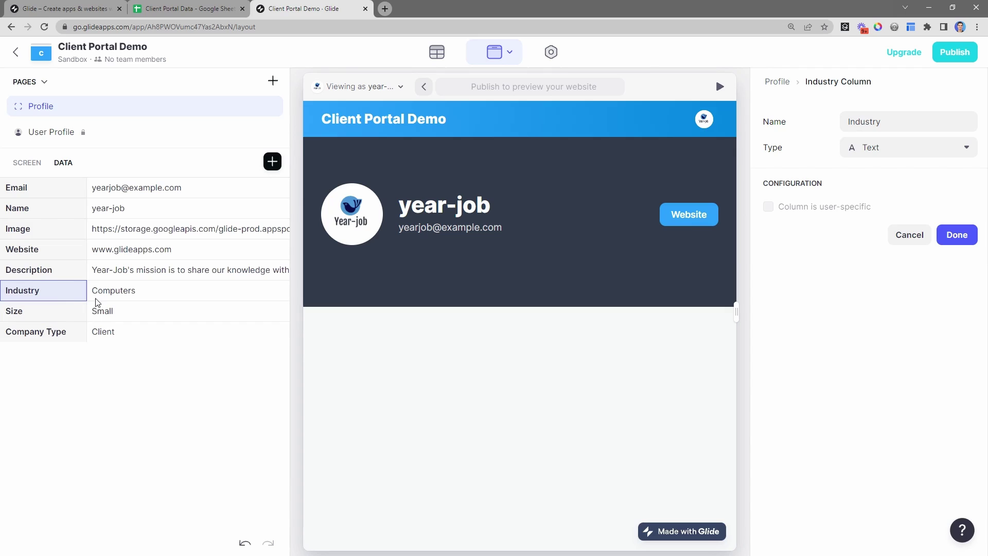
drag(84, 311, 68, 324)
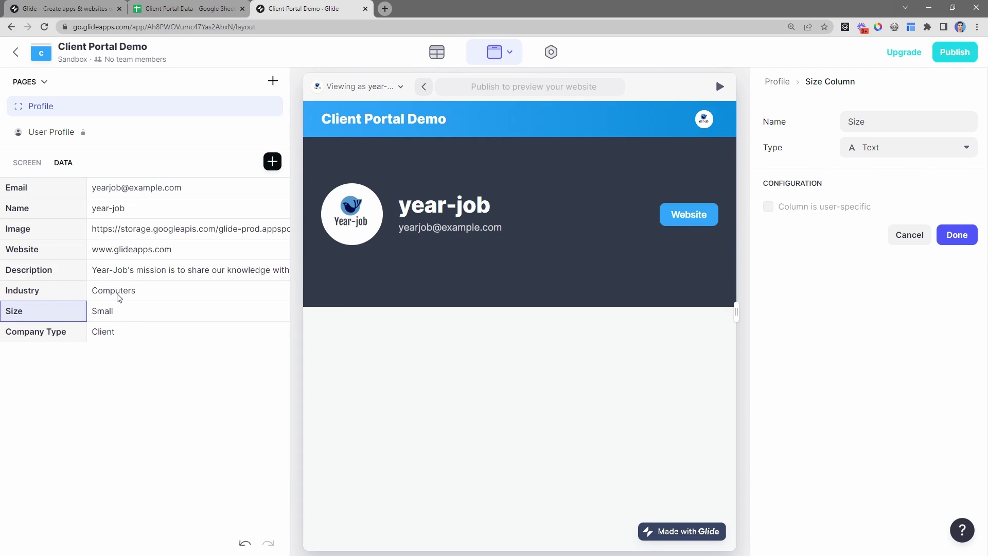
click(119, 297)
click(75, 313)
click(120, 334)
click(67, 278)
click(122, 283)
click(74, 280)
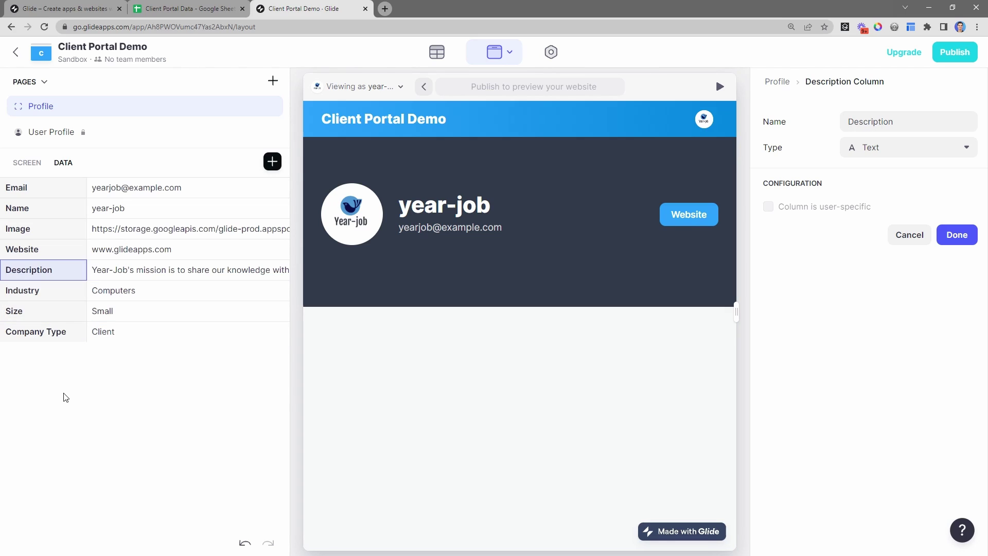
drag(297, 296, 133, 276)
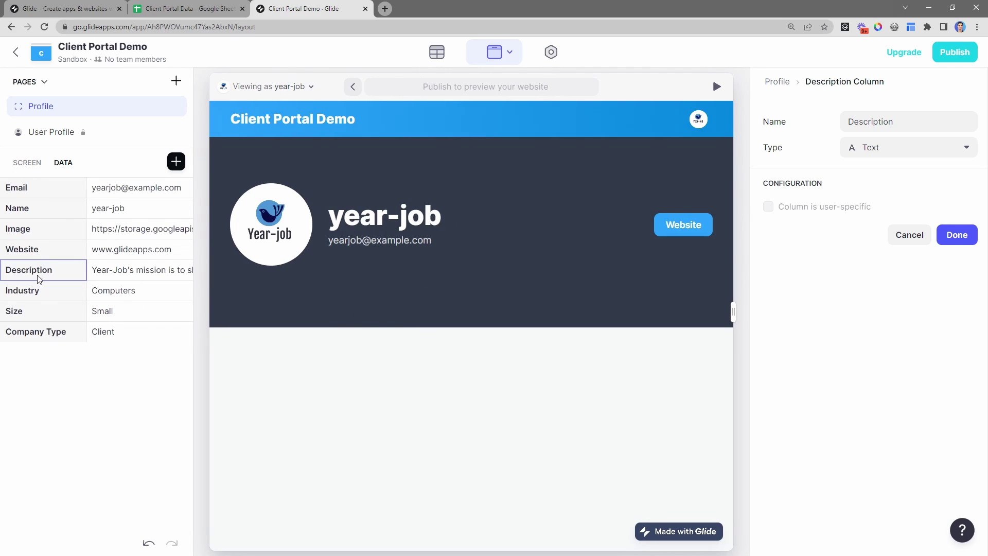
Step: Insert a Text component and place it inside the Profile Title container, below the title
click(27, 164)
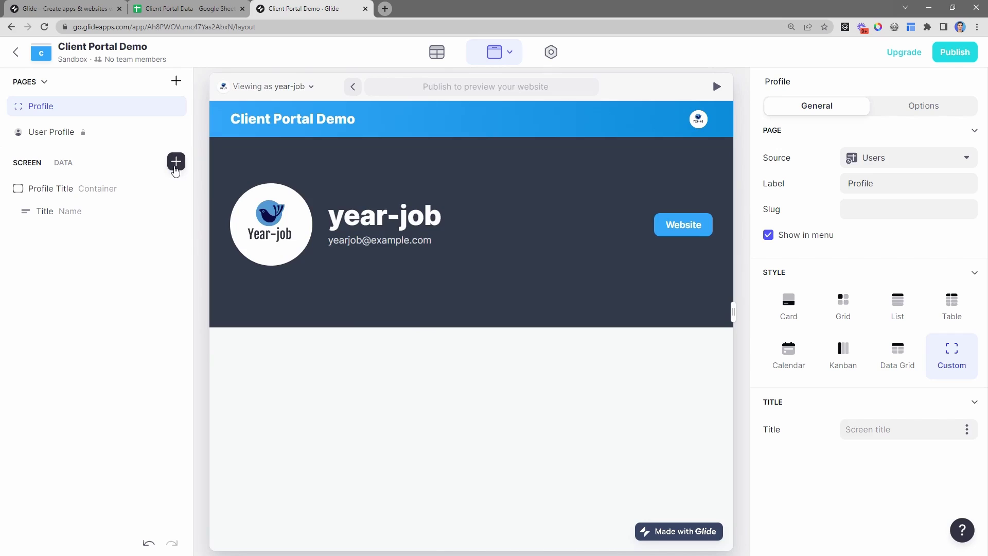
click(176, 164)
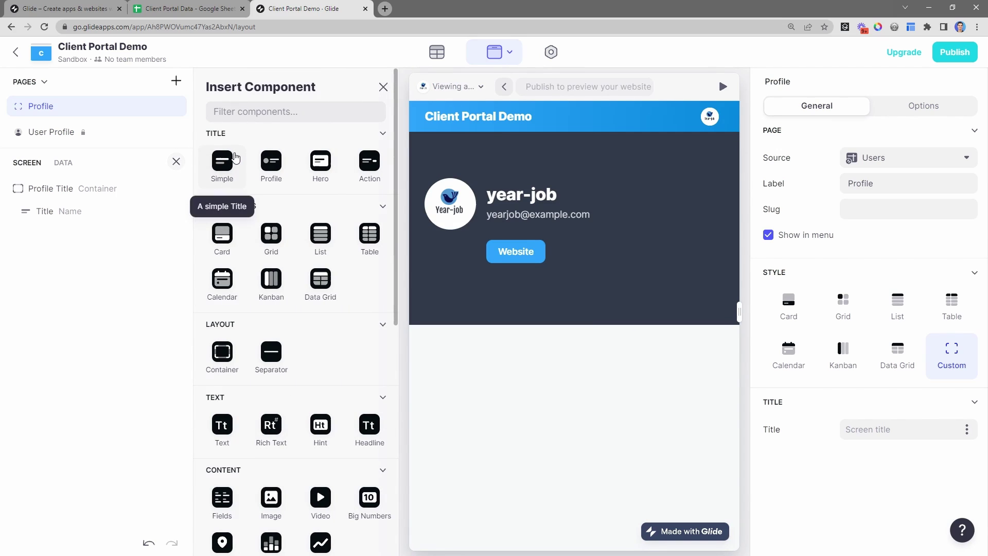
text(text)
click(222, 161)
drag(72, 236, 89, 221)
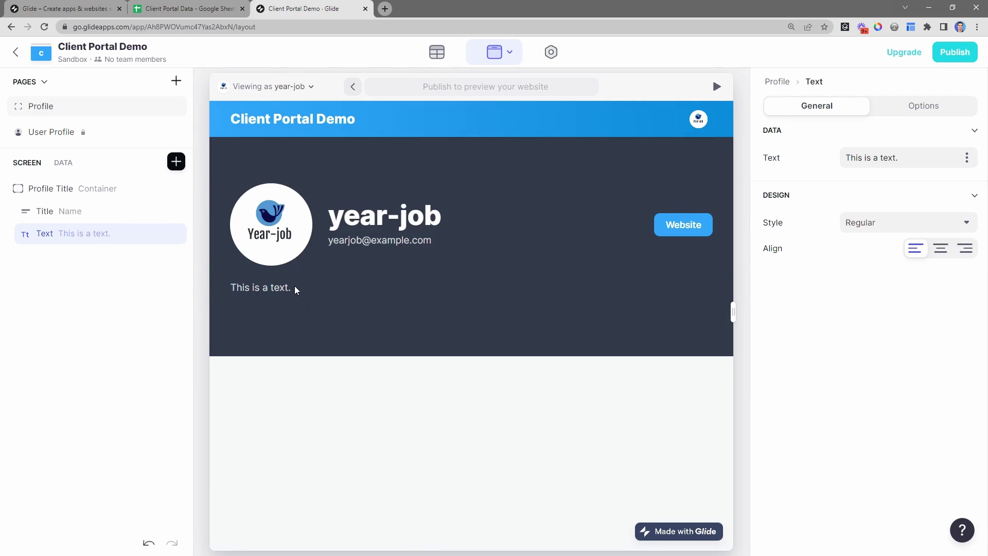
Step: Try custom content in the Text component by adding "whaldklajd" after its default text
drag(296, 289, 236, 287)
click(914, 154)
text(whaldklajd)
key(Return)
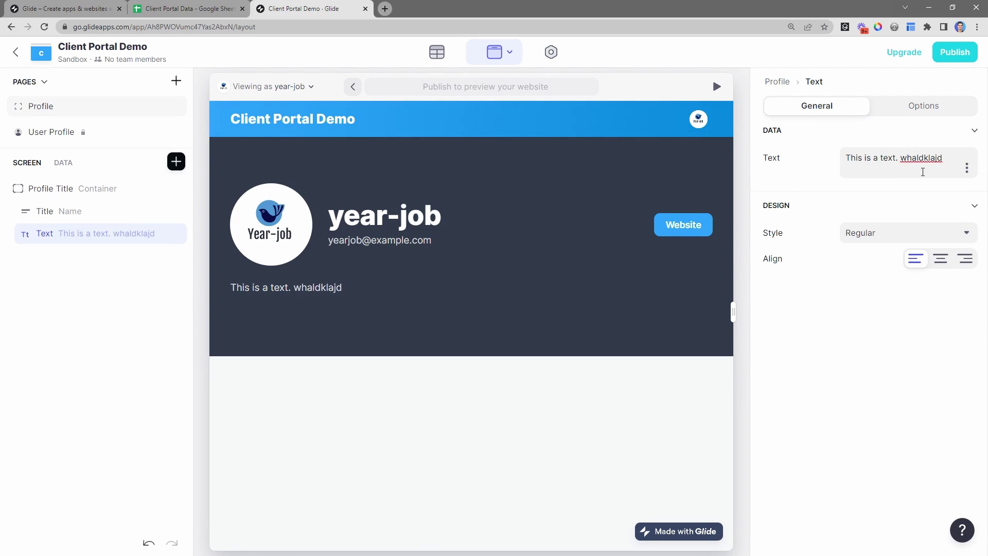
Step: Replace the Text component's custom text with the Description column
drag(947, 160, 803, 157)
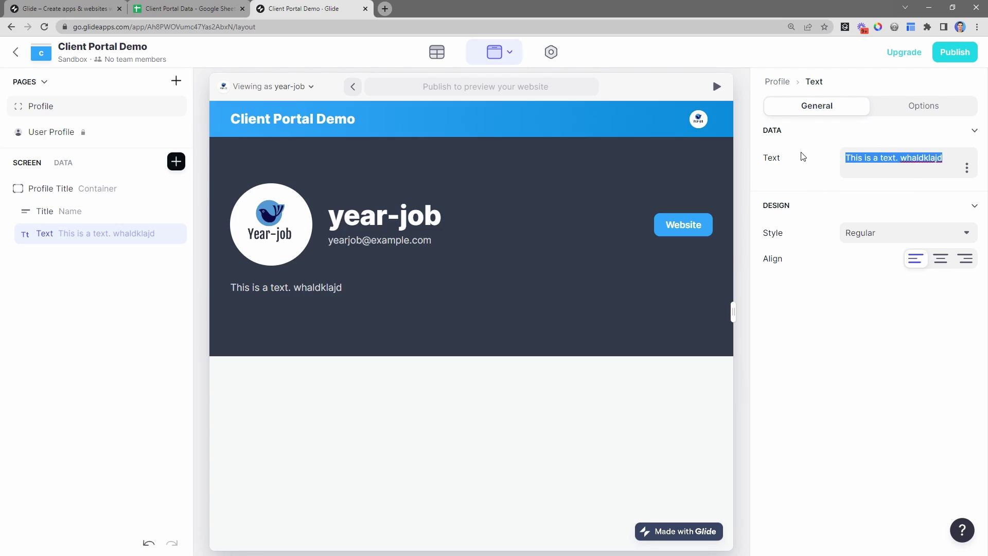
click(968, 171)
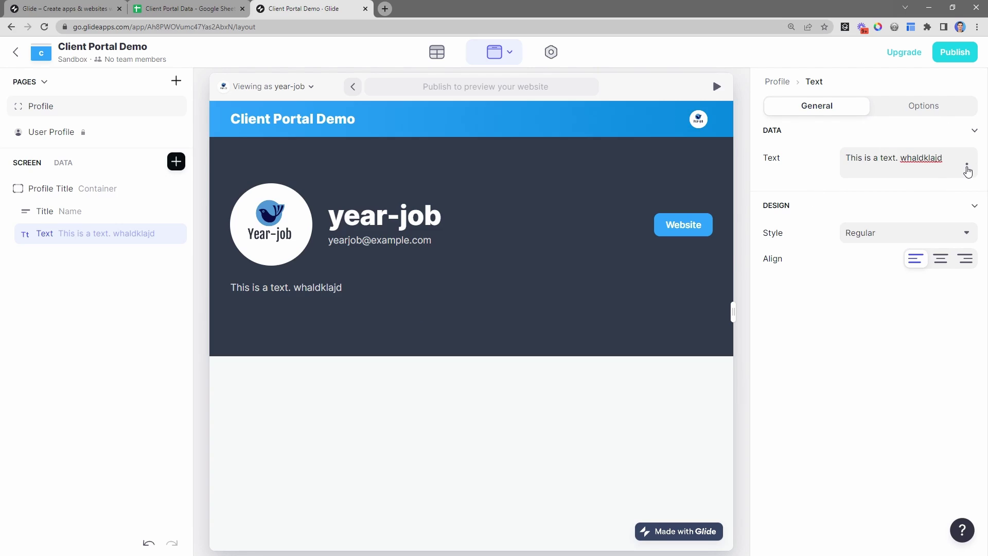
click(967, 170)
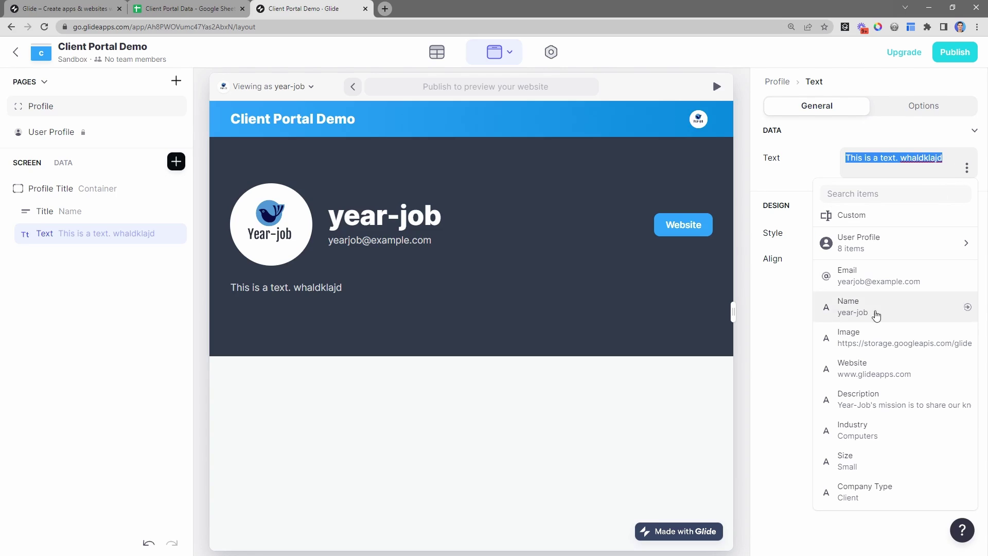
click(875, 397)
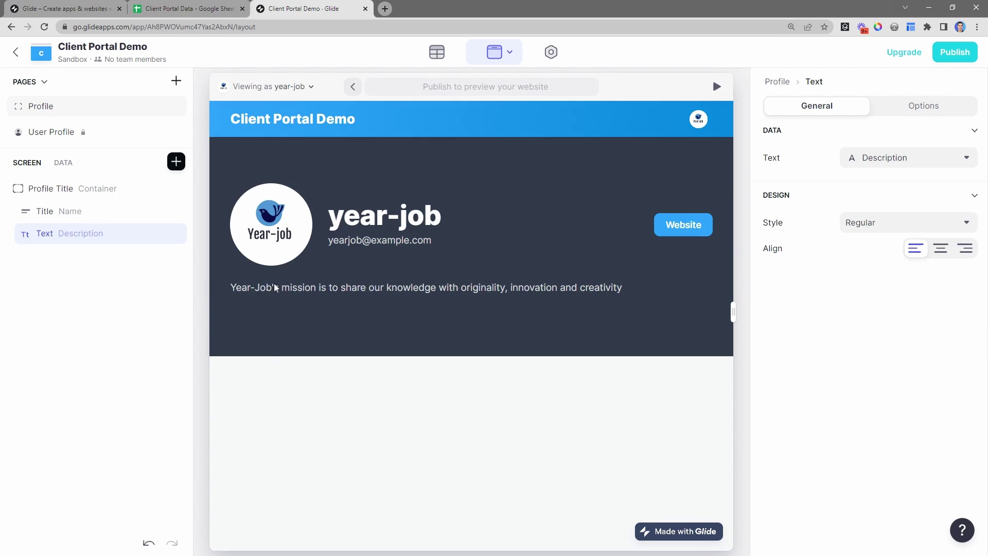
Step: Check the description shown in the profile header against the client rows in the Users table
drag(349, 289, 590, 437)
click(589, 437)
click(436, 52)
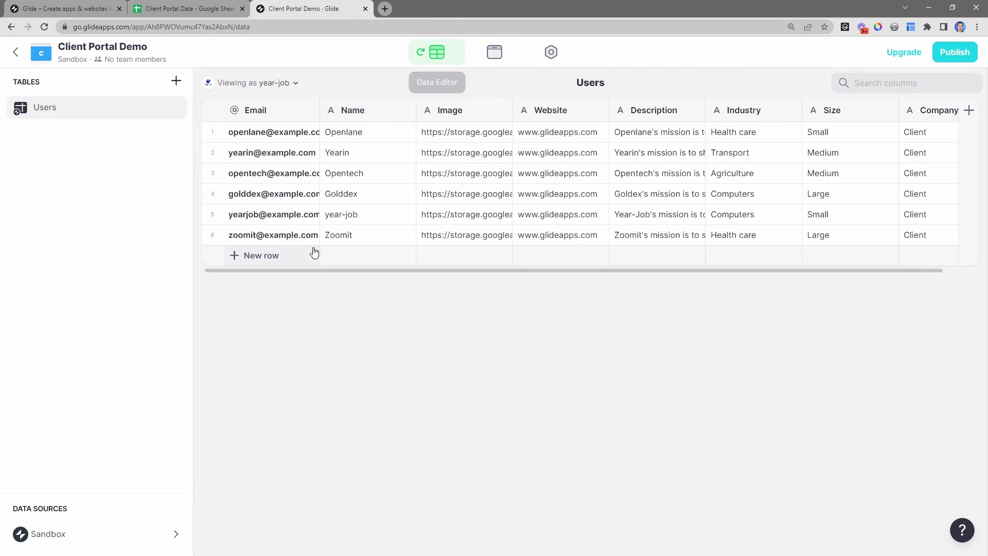
click(496, 52)
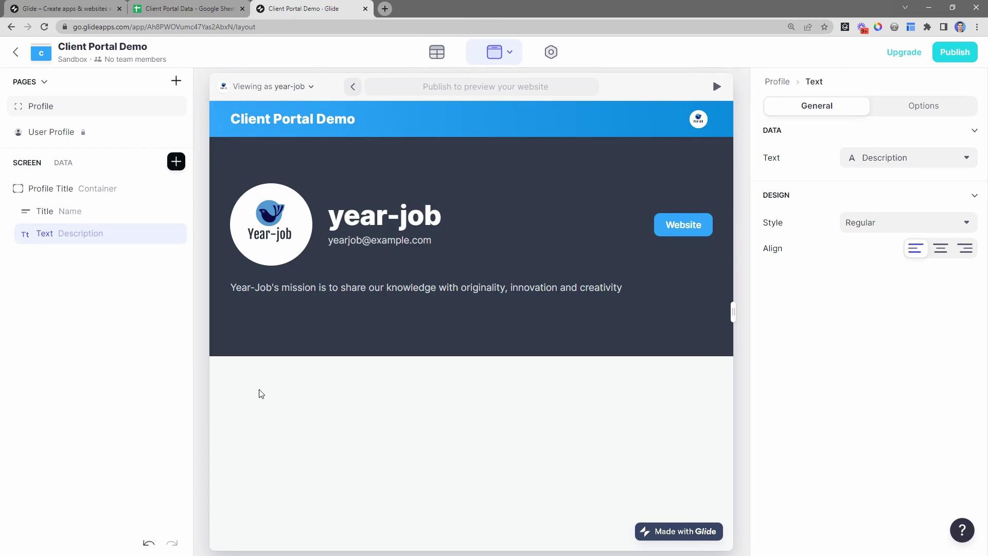
drag(256, 181, 618, 309)
click(620, 303)
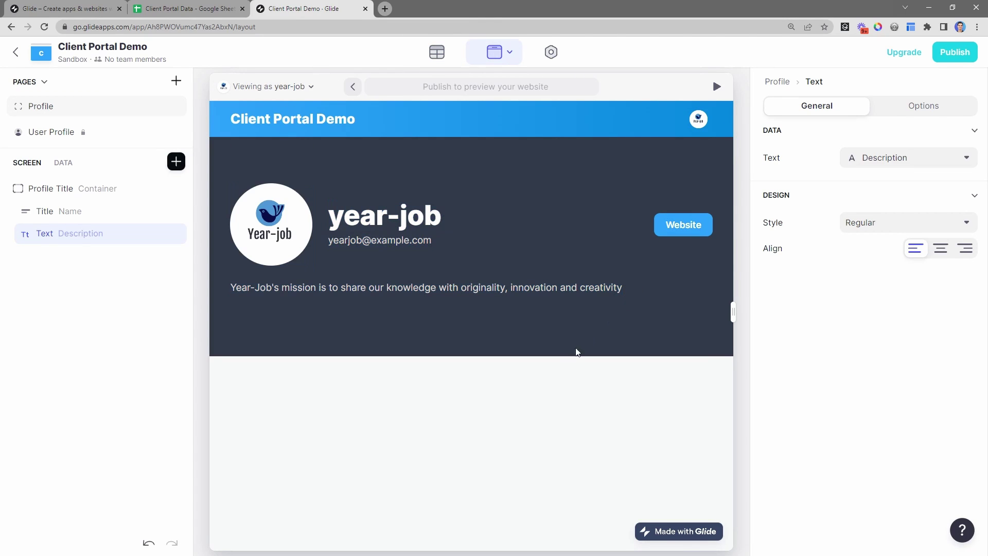